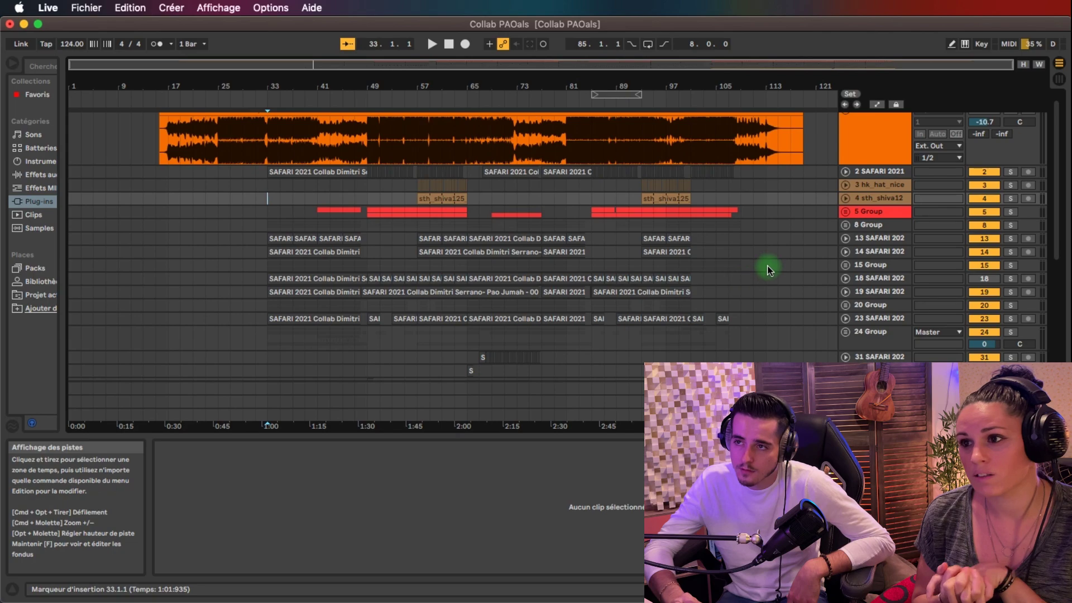
Unfold the 5 Group bass tracks and the 2 SAFARI 2021 track in the arrangement.
left_click(847, 212)
left_click(845, 171)
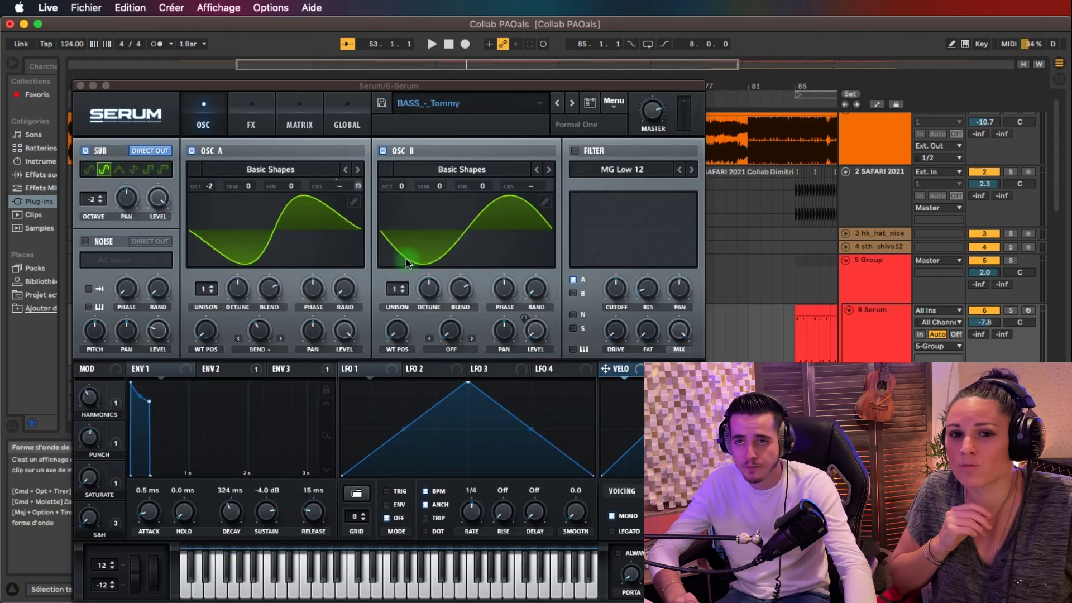
Browse the preset banks of the Serum instrument on the 6 Serum track, keeping BASS_-_Tommy, and close the plug-in window.
left_click_drag(355, 84, 392, 83)
left_click_drag(390, 79, 410, 71)
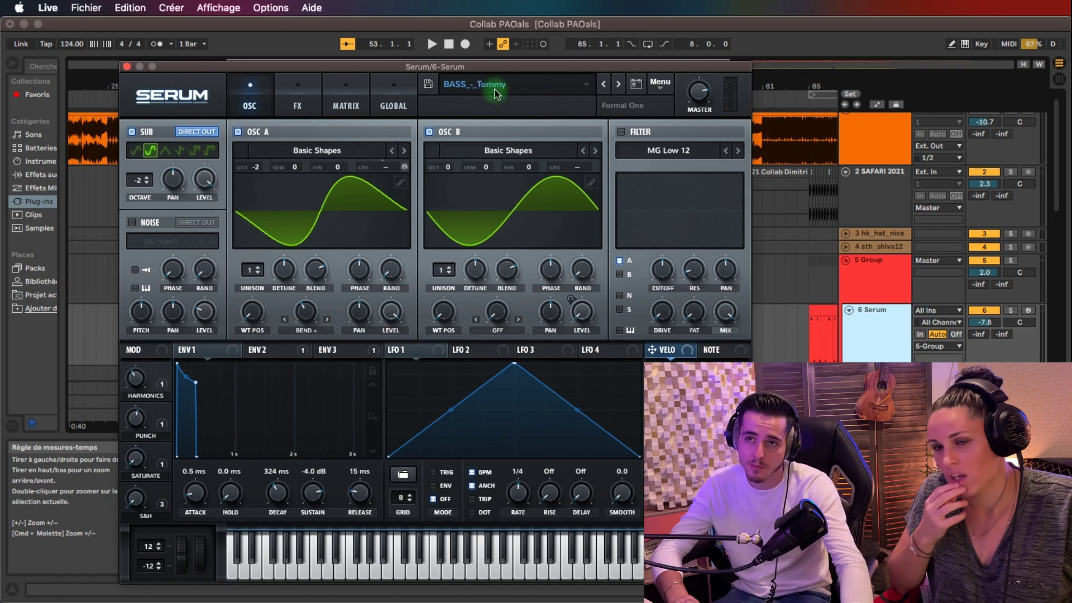
left_click(531, 85)
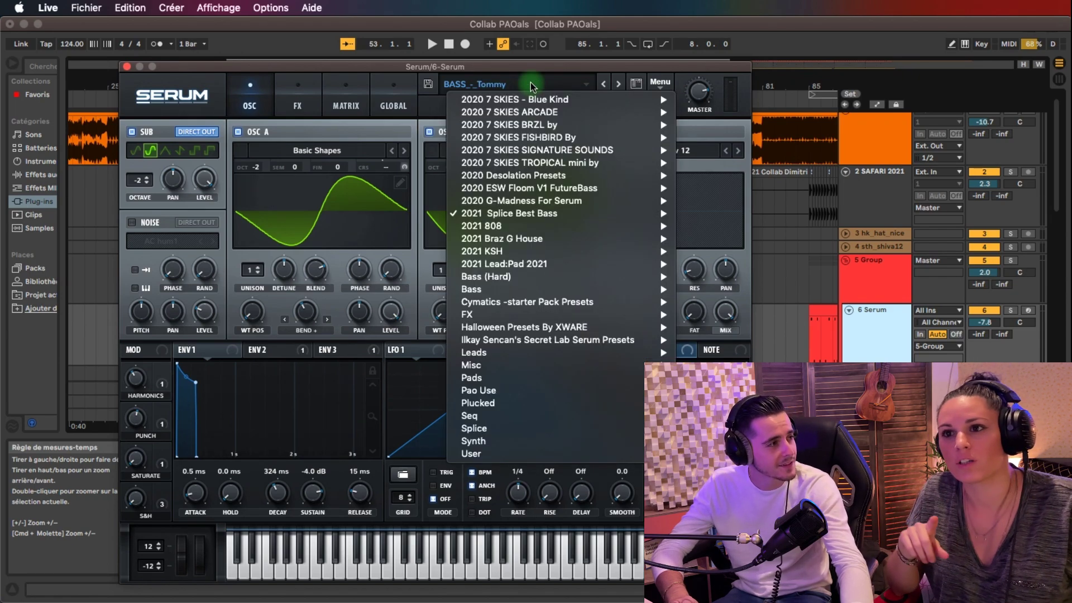
left_click(572, 110)
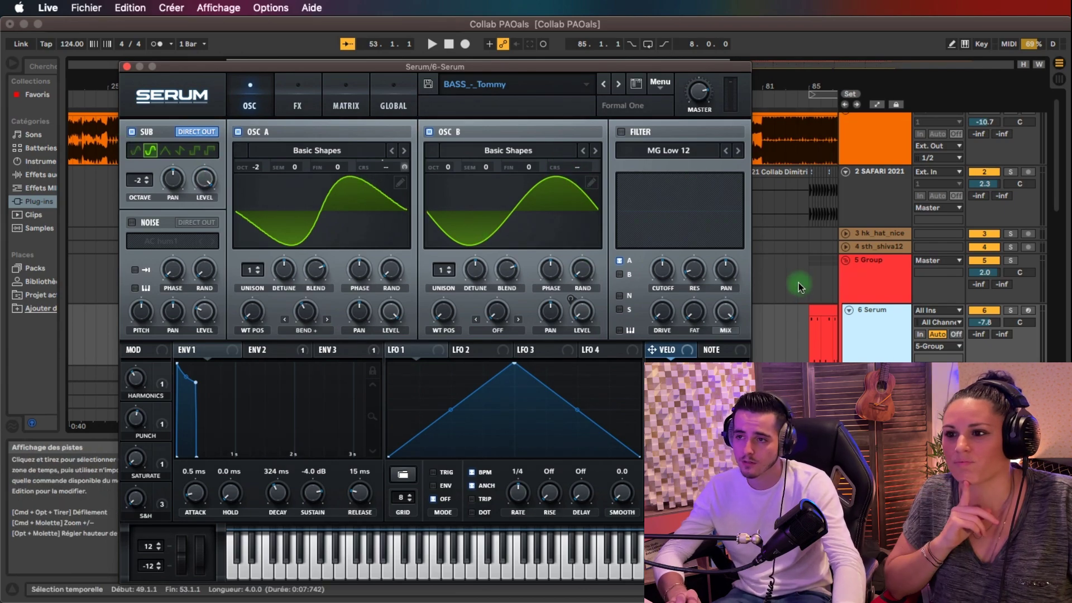
left_click(127, 67)
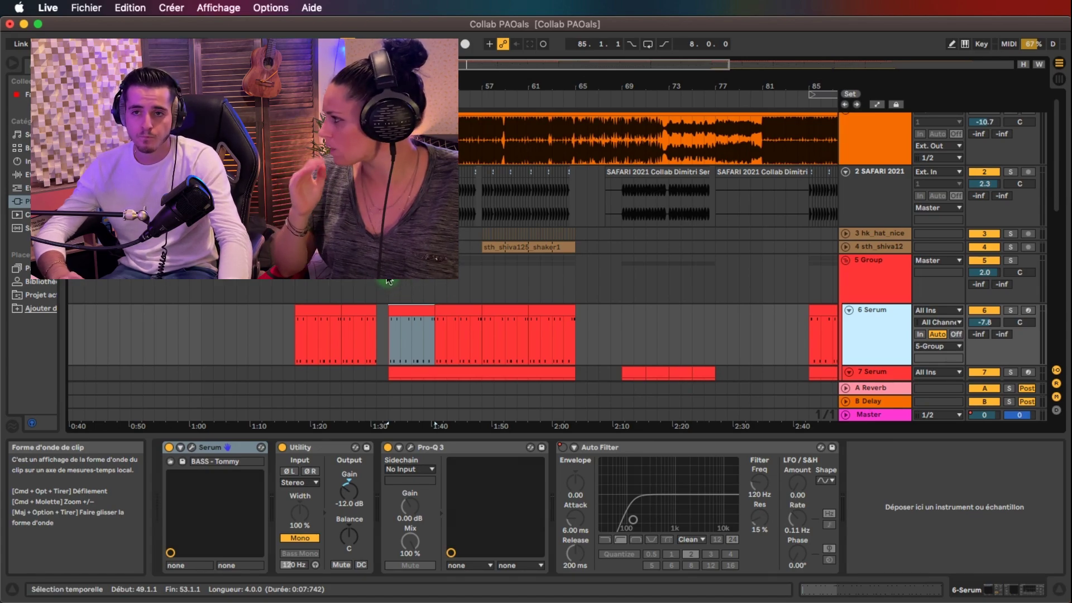
Examine the Mono and Bass Mono options of the Utility device on the 6 Serum track.
left_click(389, 212)
key("Down")
key("Down")
key("Down")
key("Down")
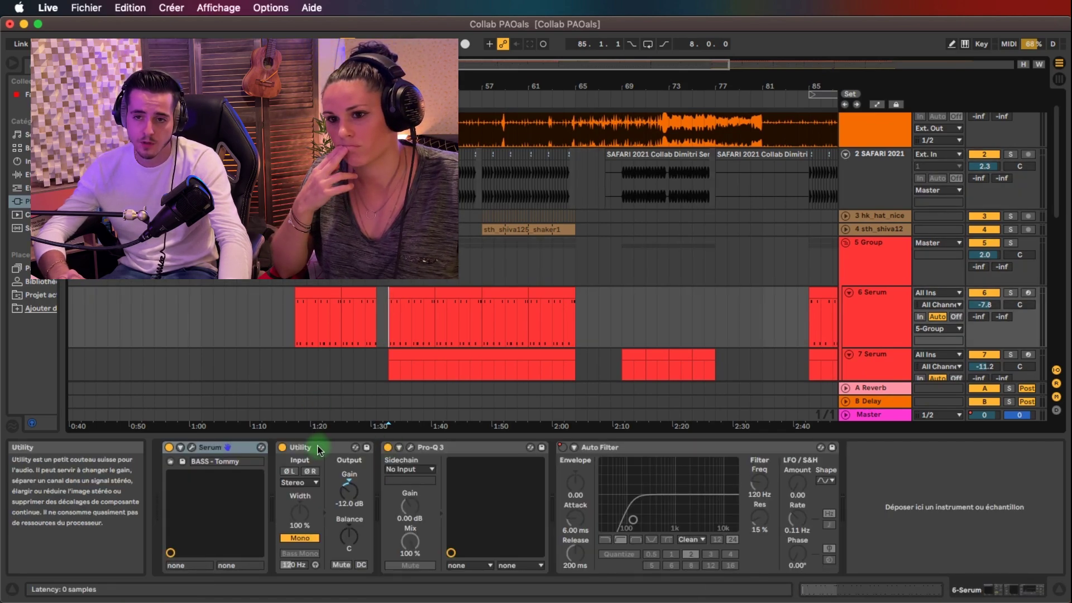
left_click(306, 484)
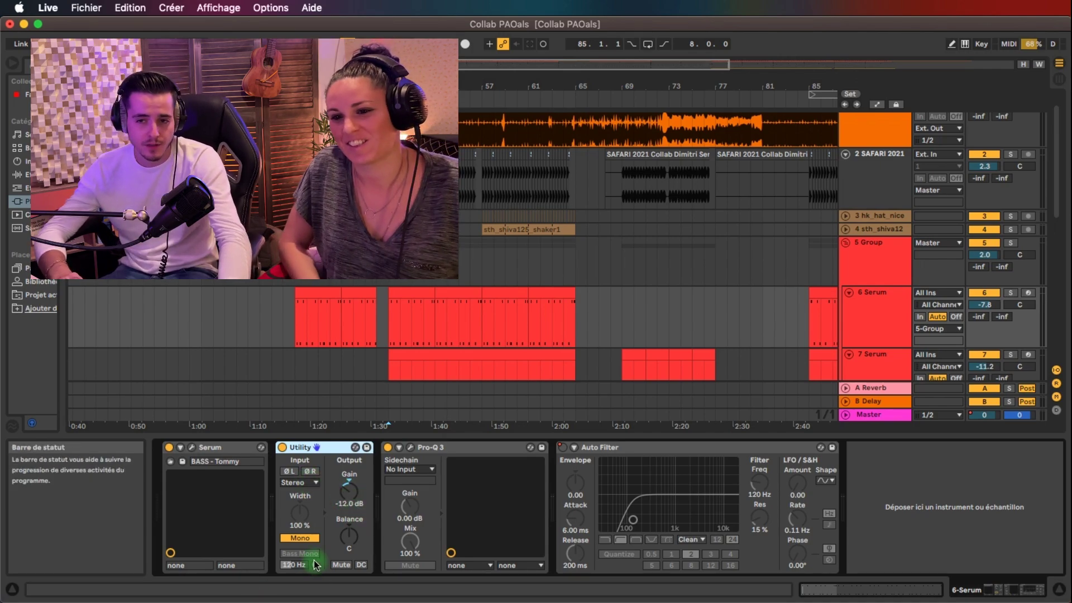
left_click(291, 555)
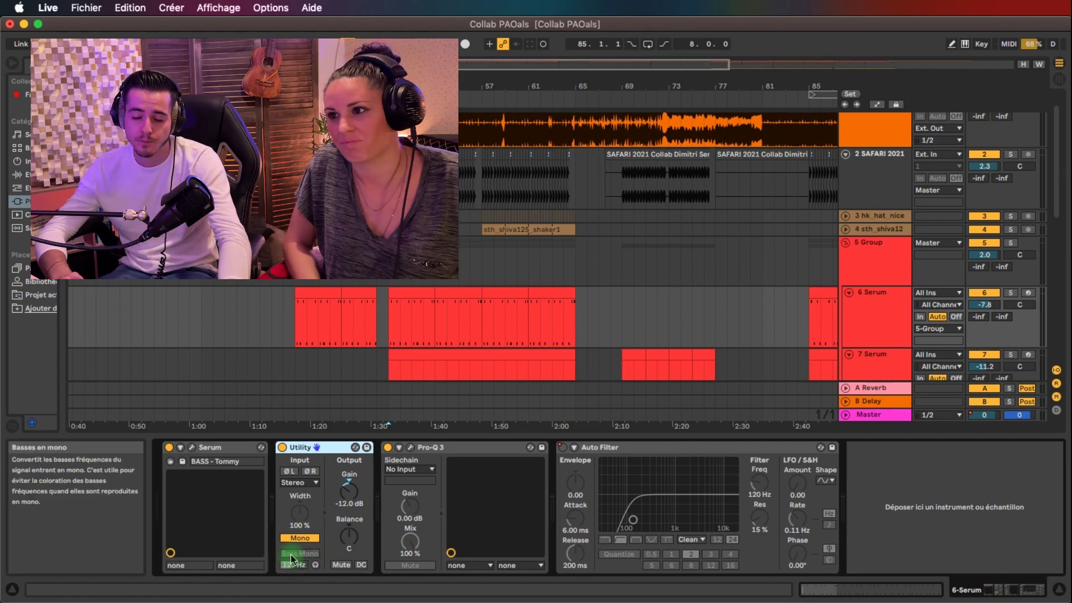
left_click(292, 555)
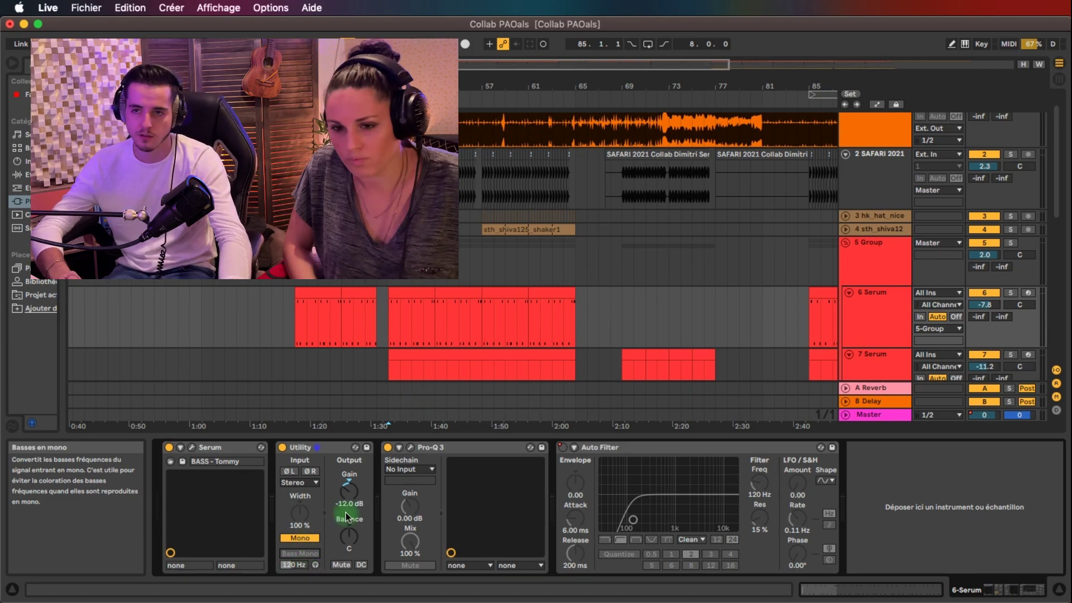
Compare the device chains of the 6 Serum and 7 Serum tracks at bar 49.
left_click(395, 316)
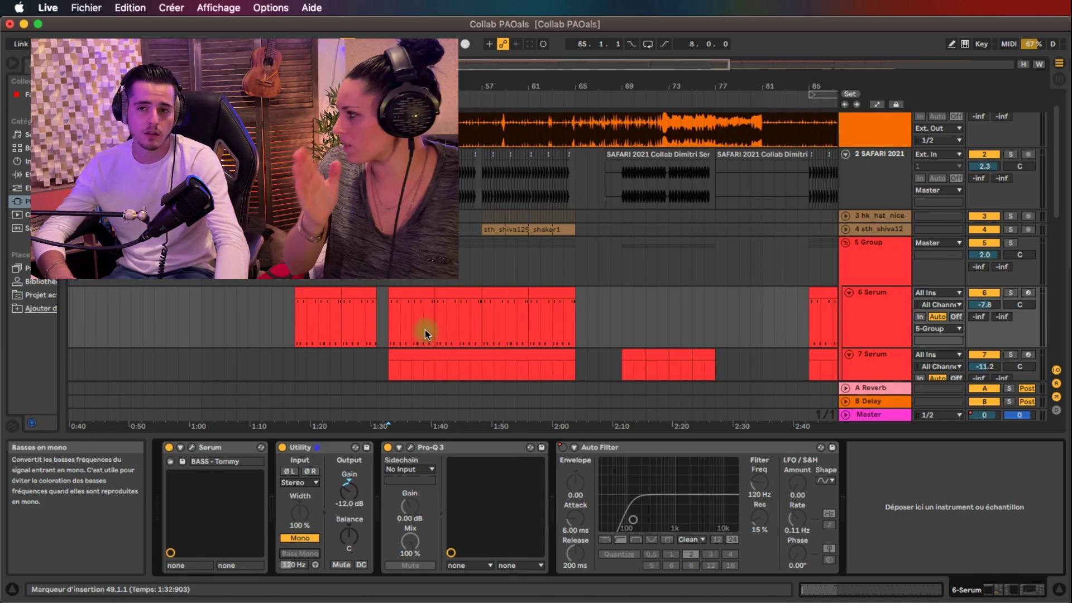
scroll(423, 319, "down", 2)
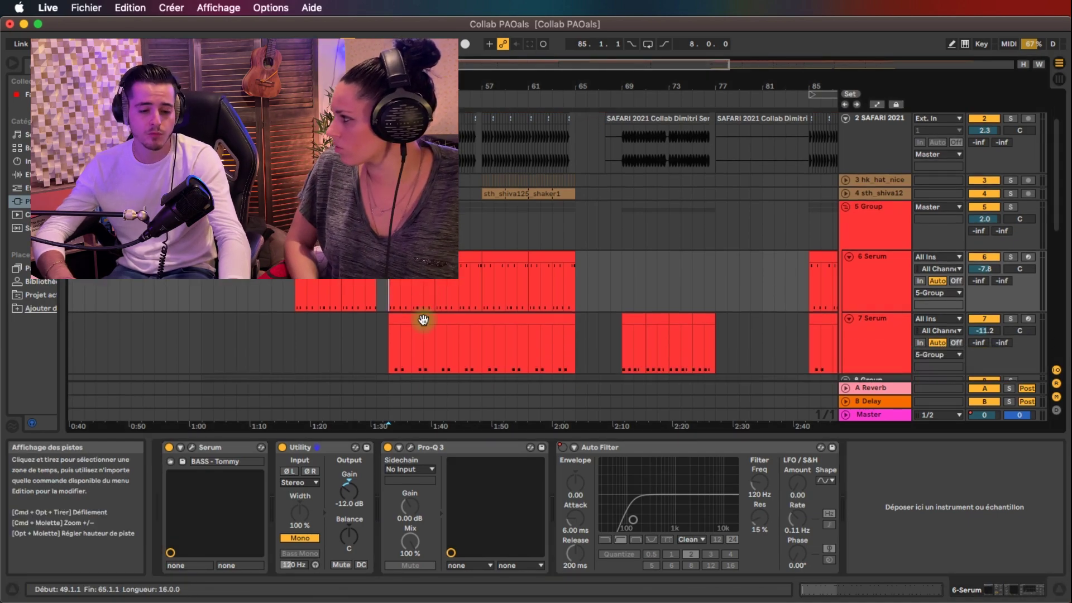
left_click(395, 336)
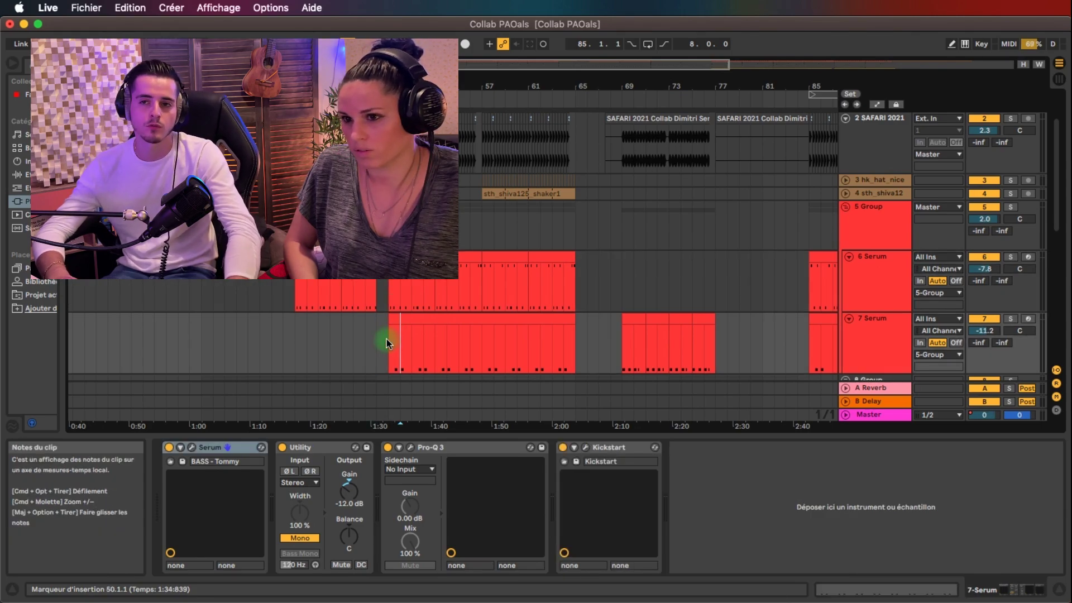
left_click(381, 338)
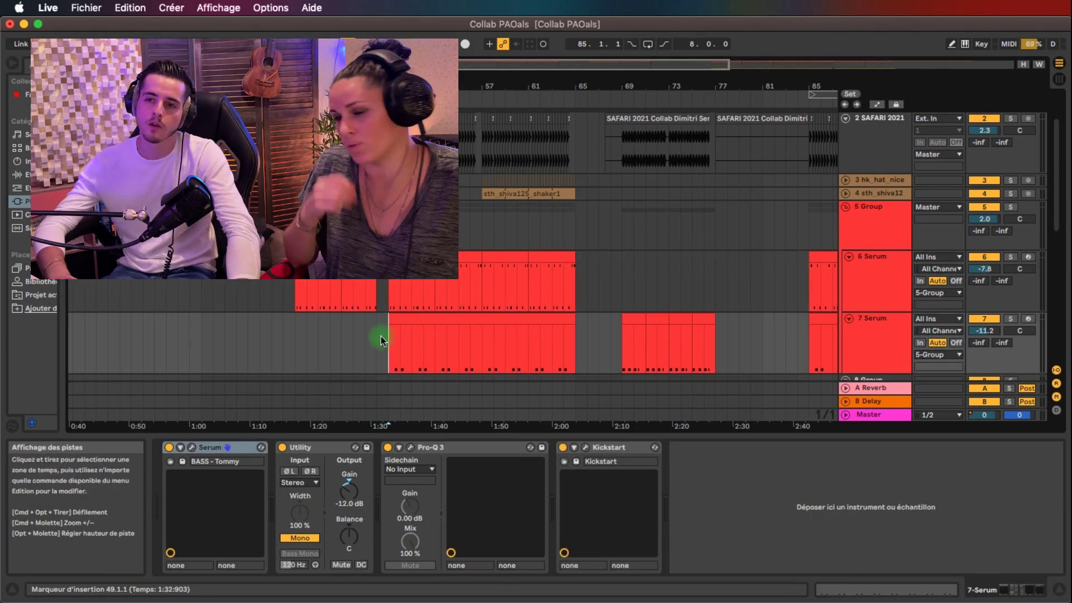
left_click(390, 297)
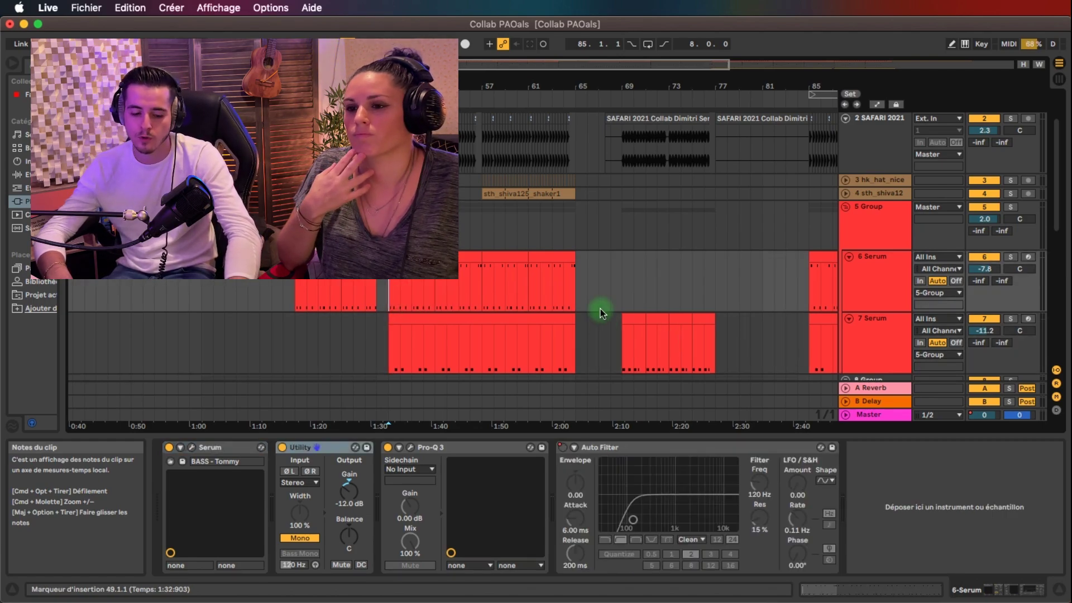
Show the notes of the 6 Serum clip from bar 49 to 53 in an enlarged MIDI note editor.
left_click(466, 313)
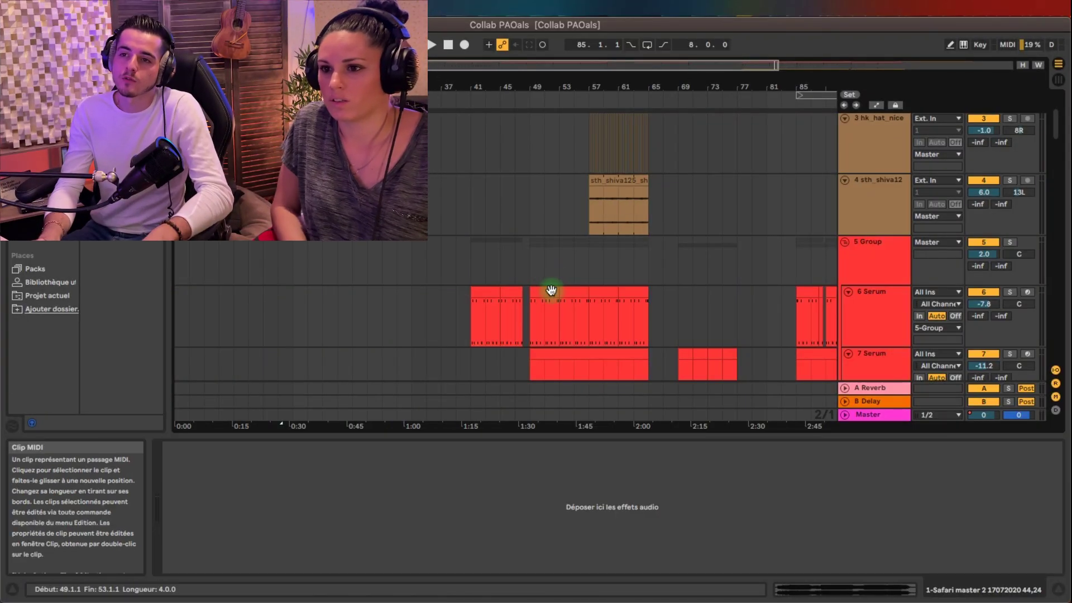
left_click(547, 286)
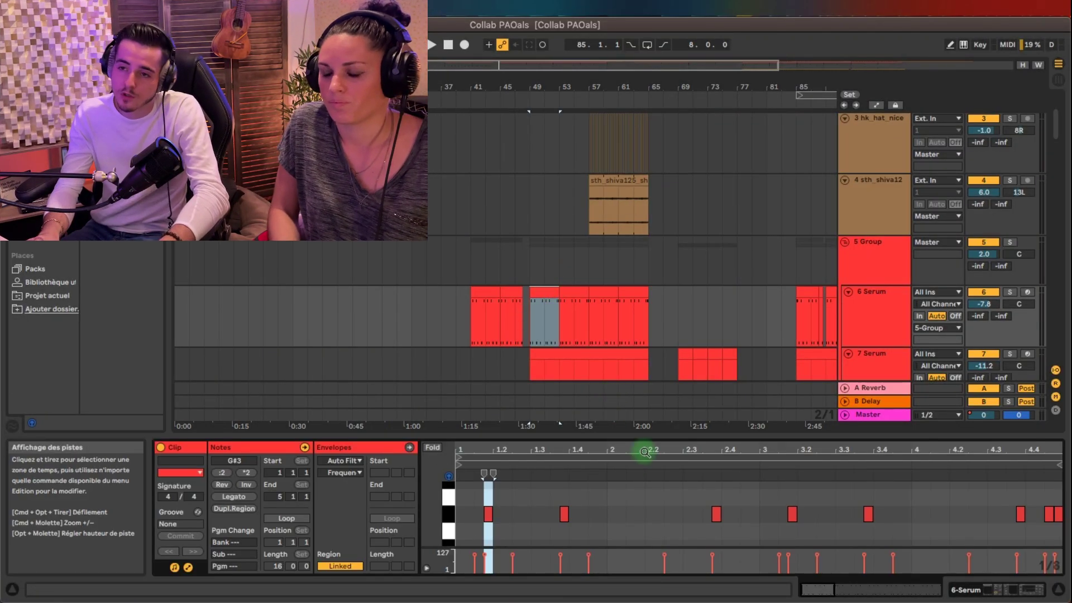
left_click_drag(646, 437, 650, 246)
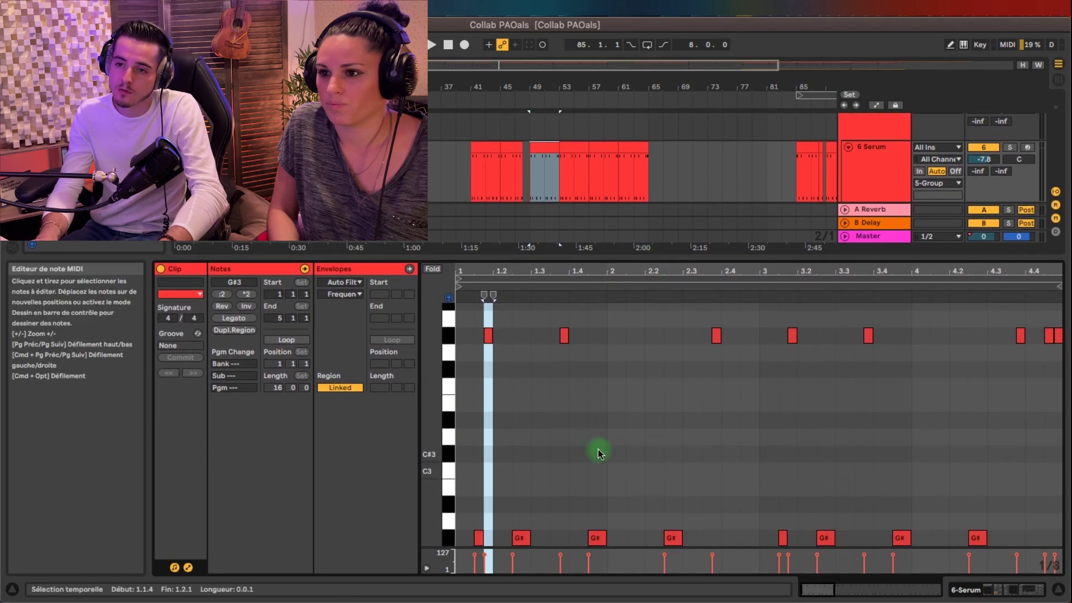
scroll(598, 453, "down", 1)
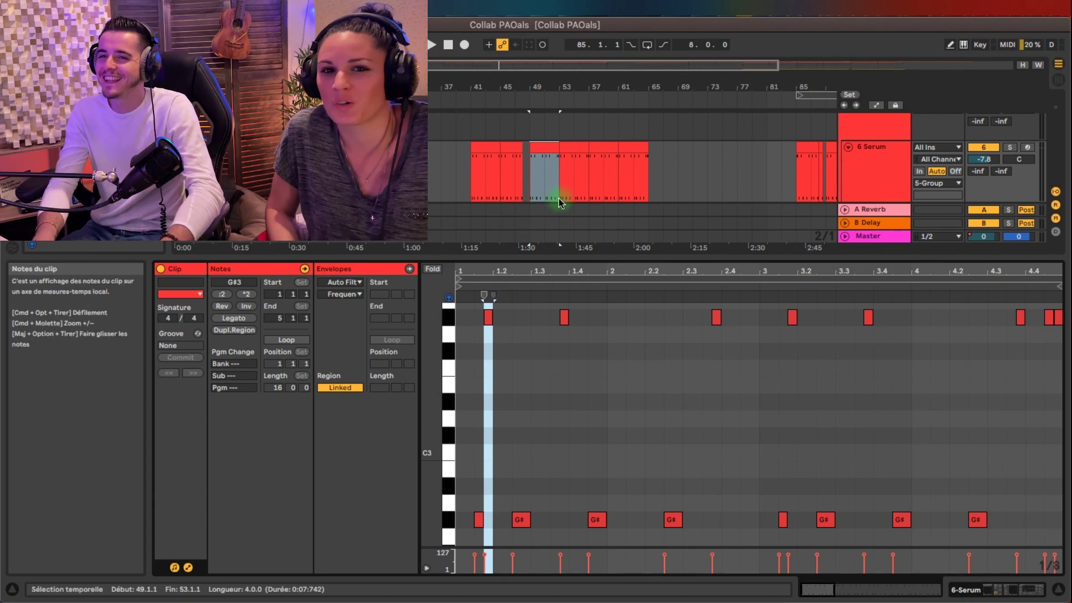
Solo the 2 SAFARI 2021 track together with the 6 Serum bass track.
scroll(533, 211, "up", 3)
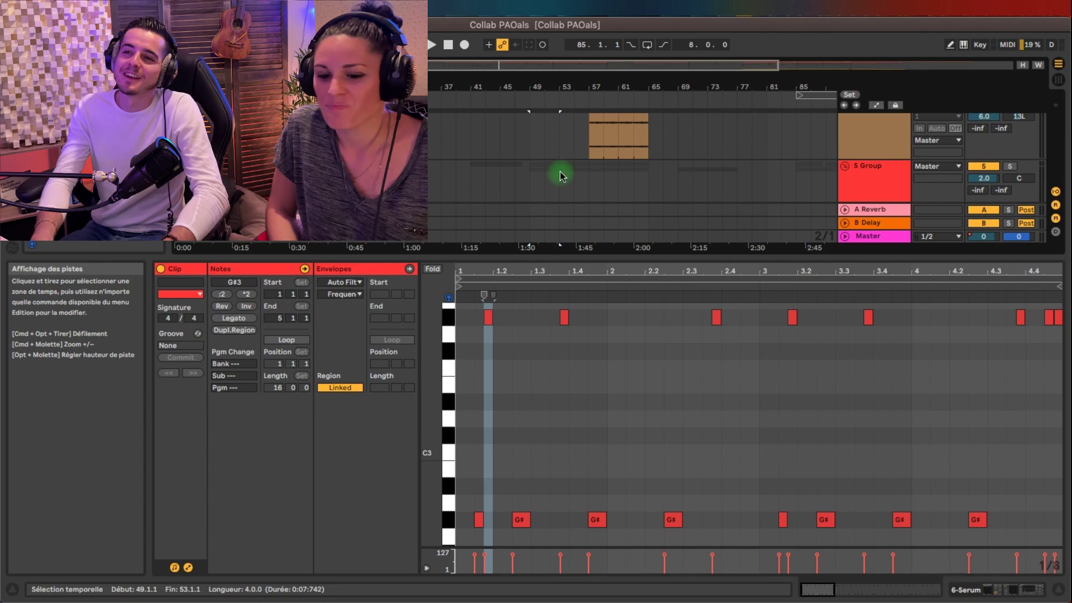
scroll(560, 177, "up", 5)
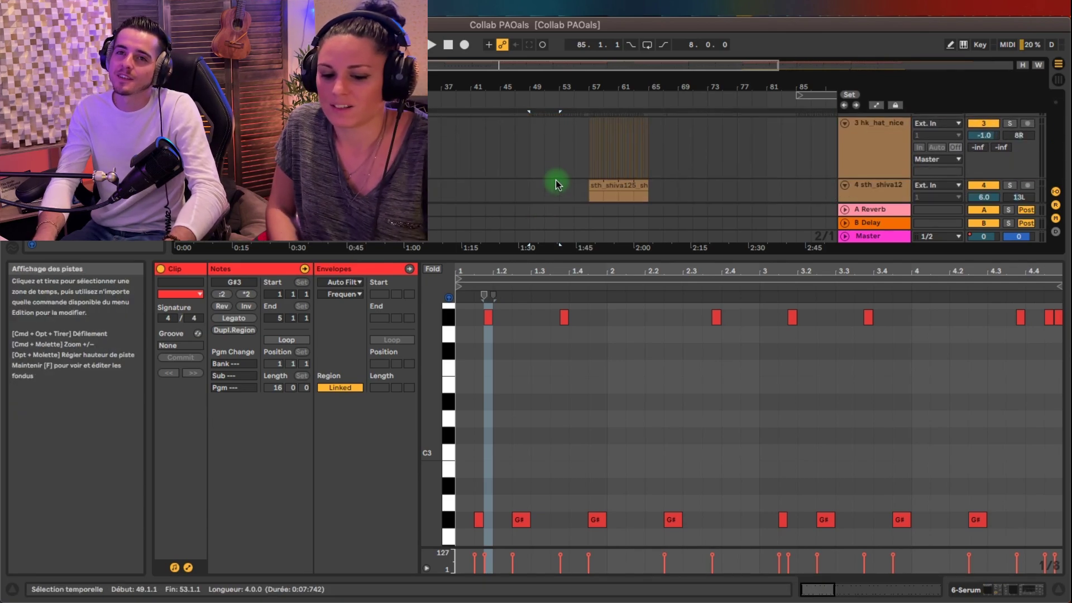
scroll(555, 183, "up", 3)
scroll(1011, 171, "down", 8)
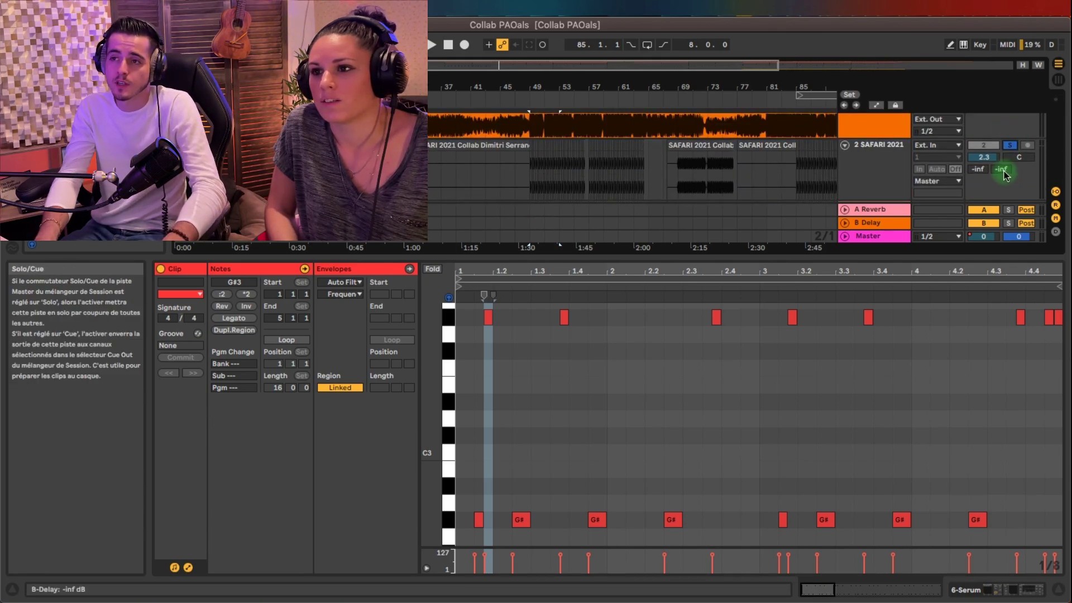
scroll(980, 175, "up", 1)
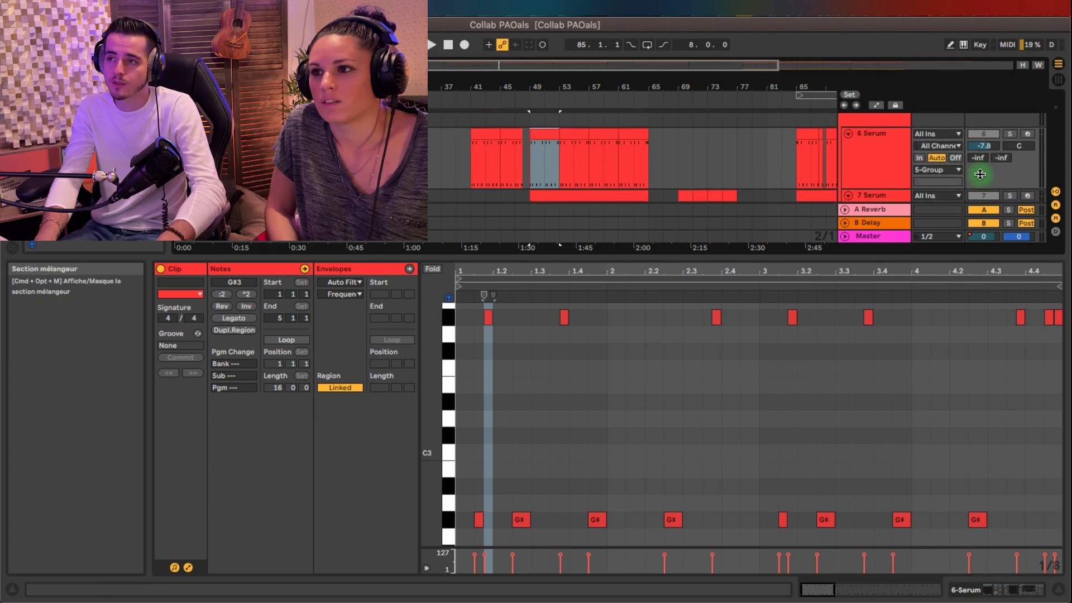
left_click(1011, 134)
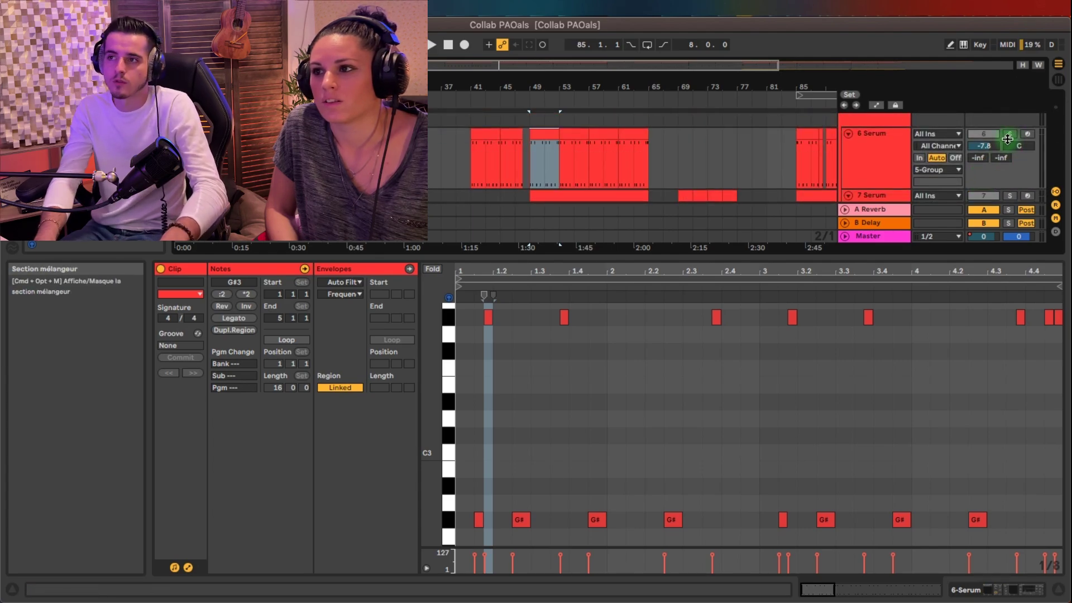
Play the soloed 6 Serum bass from bar 49 while following its notes in the MIDI editor, and stop playback.
key("space")
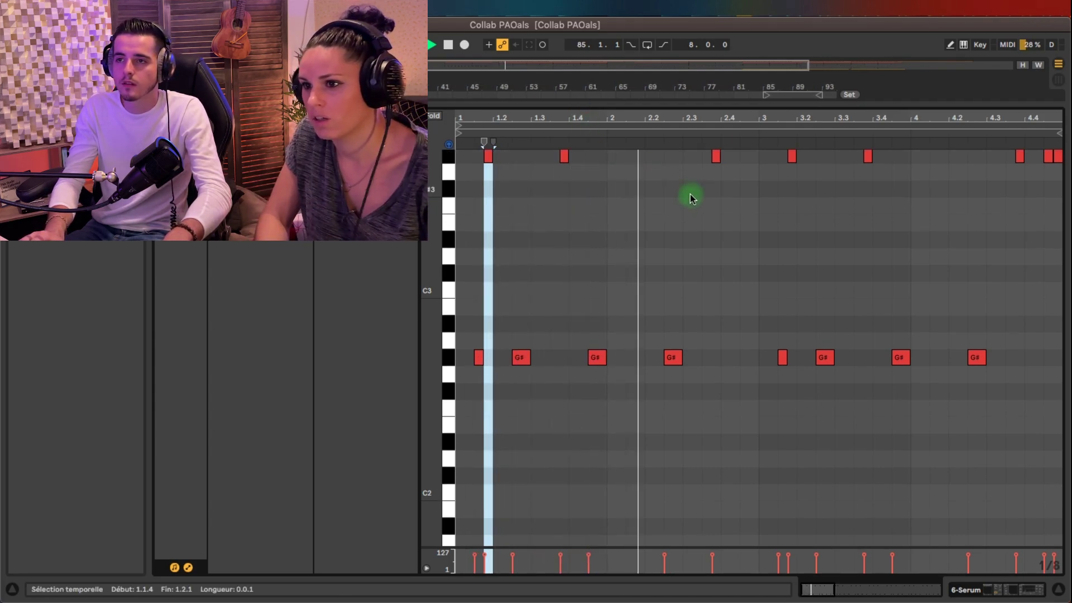
scroll(693, 196, "down", 2)
scroll(692, 193, "down", 3)
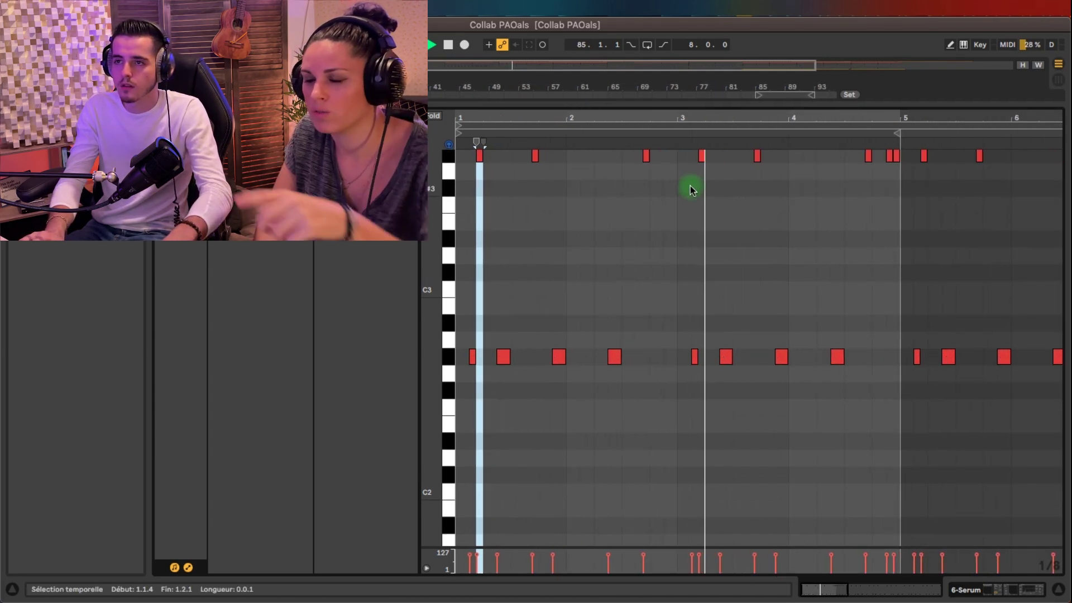
key("space")
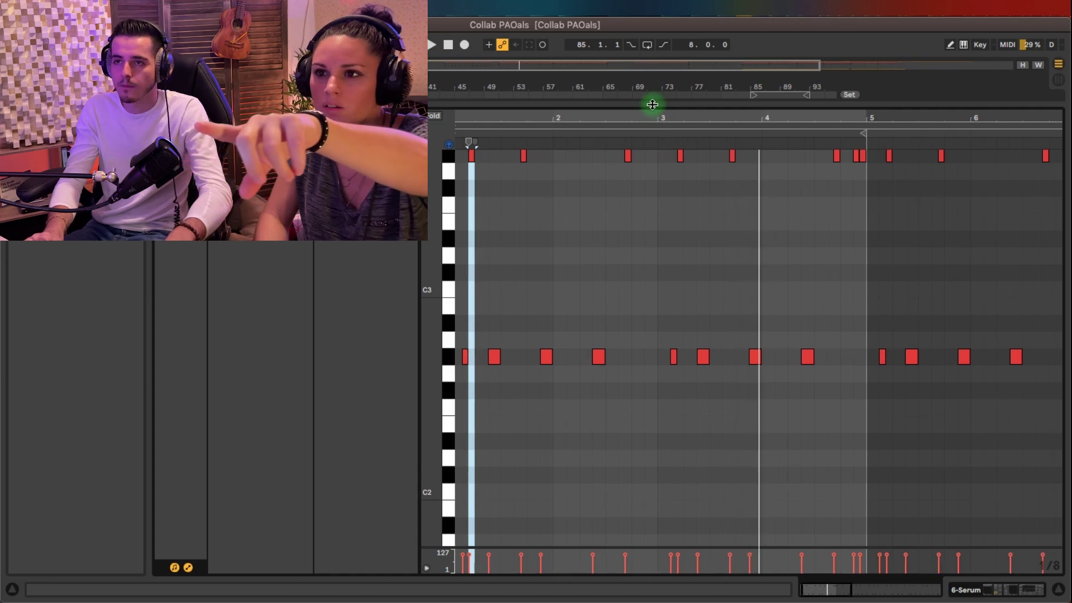
Shrink the MIDI editor, place the insertion marker at 49.1.1 on 7 Serum, and solo that track alongside 6 Serum.
left_click_drag(653, 104, 594, 430)
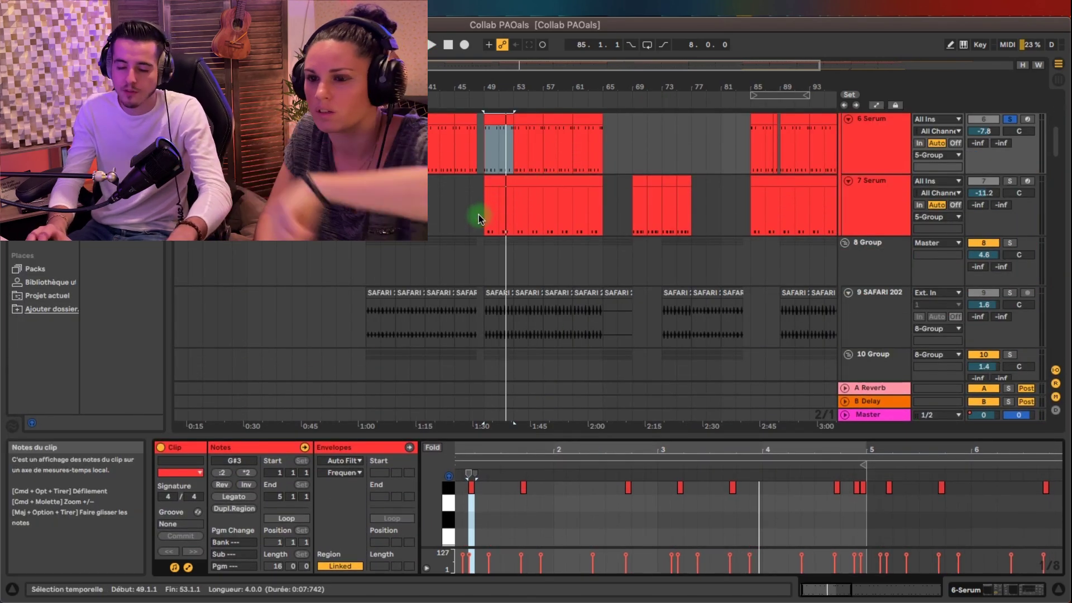
scroll(480, 215, "up", 4)
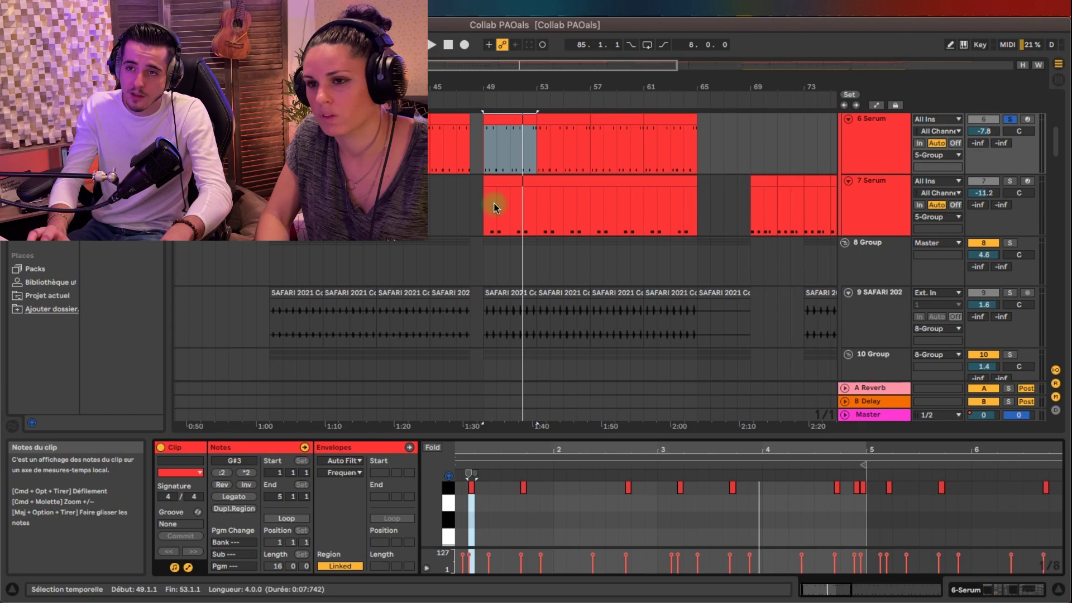
scroll(480, 201, "up", 3)
left_click(477, 195)
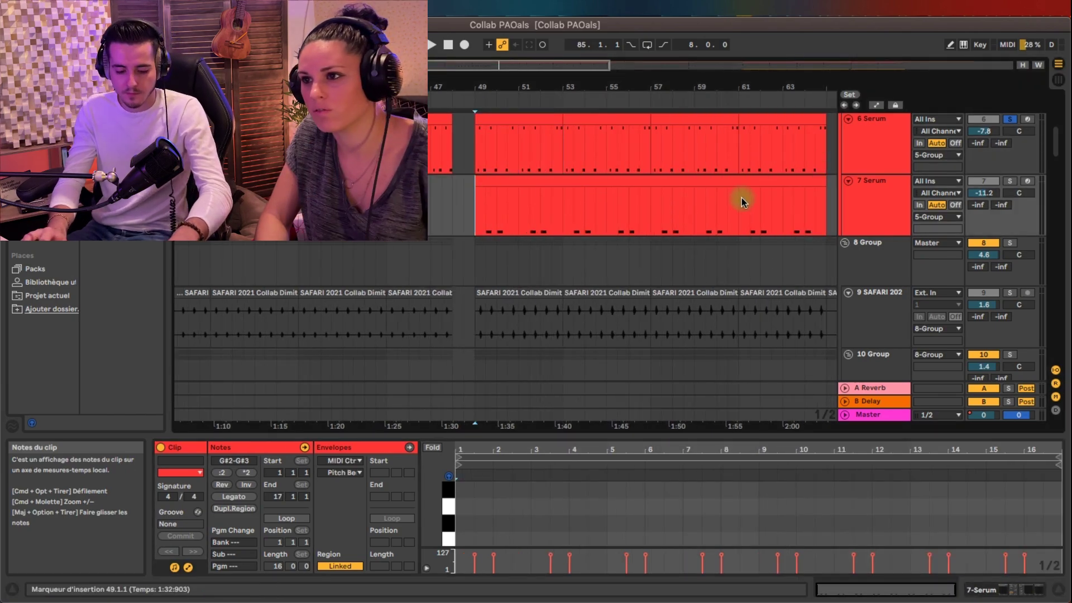
left_click(1012, 182)
scroll(505, 200, "up", 1)
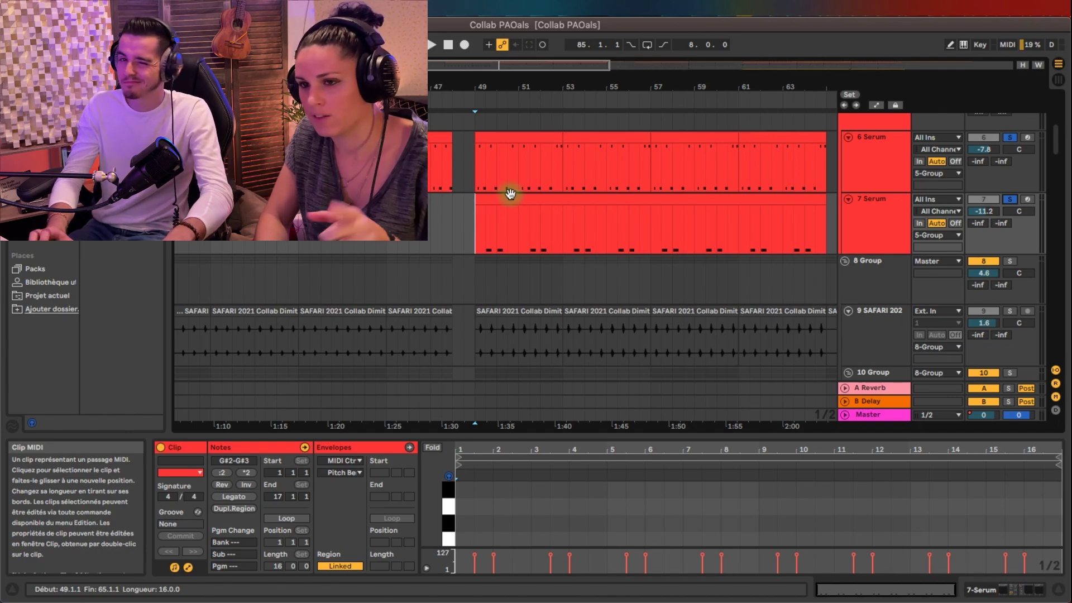
Play both Serum basses together from bar 49, and unsolo 6 Serum to hear the 7 Serum layer.
left_click(478, 188)
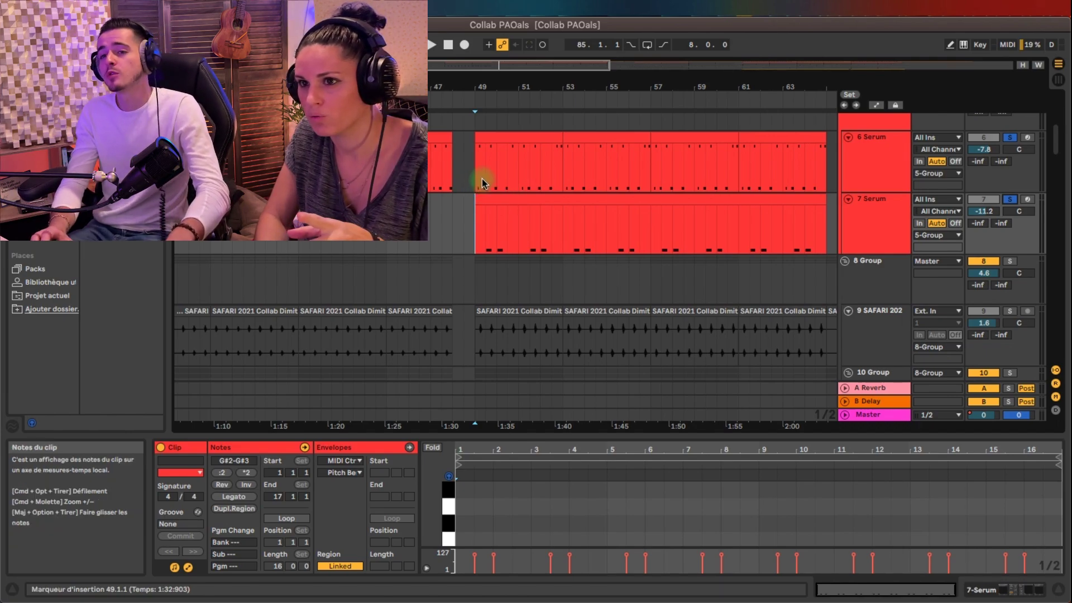
key("space")
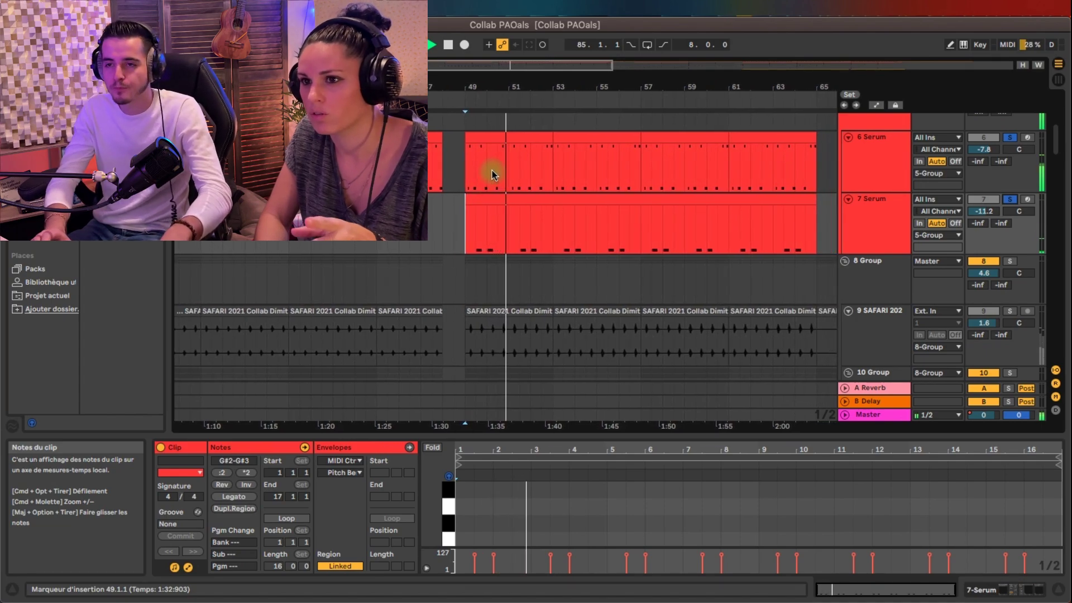
left_click(511, 199)
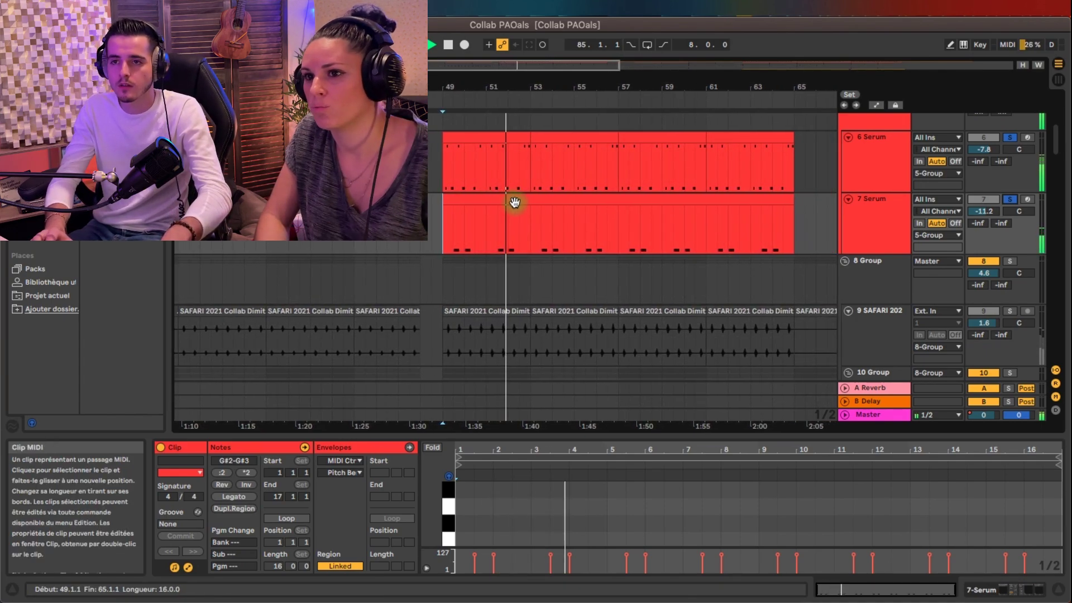
scroll(574, 217, "up", 4)
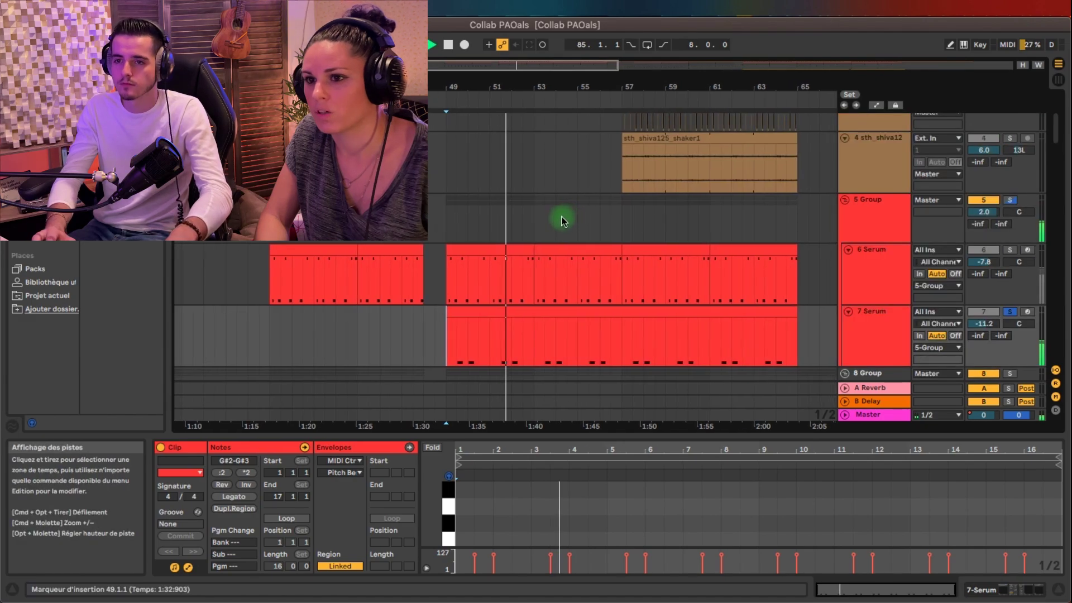
scroll(561, 221, "down", 4)
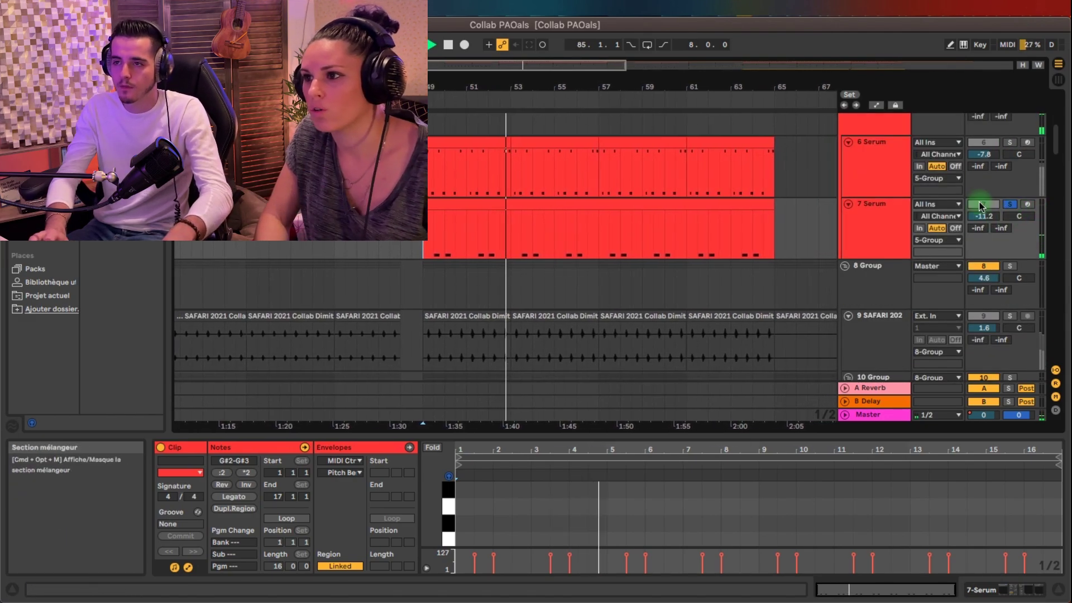
Select the 7 Serum track, open its Kickstart plug-in to view the volume curve, and close the plug-in window.
left_click(892, 229)
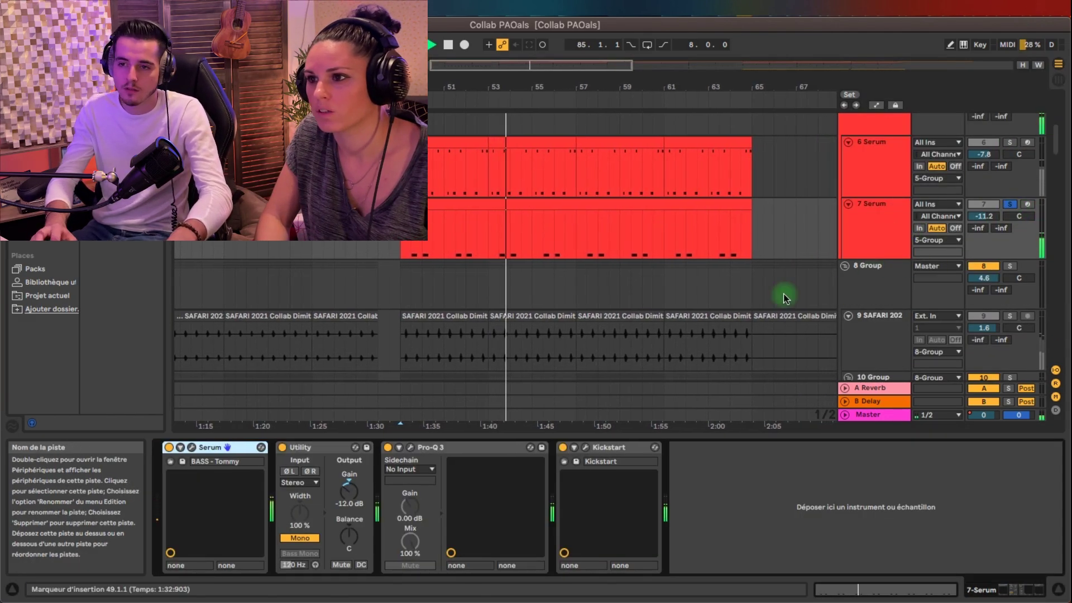
left_click(584, 449)
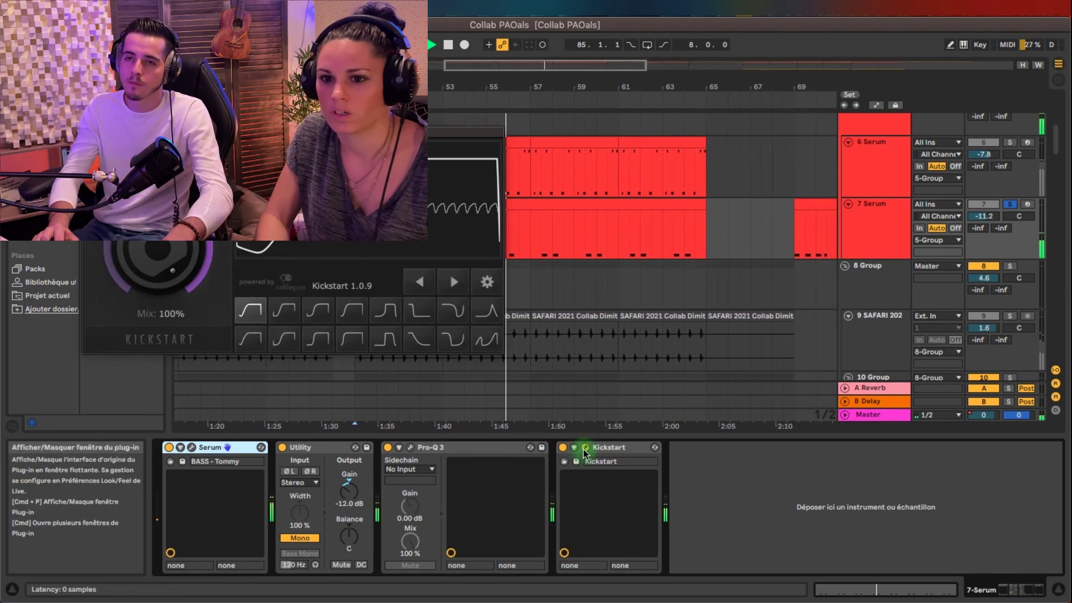
left_click(585, 449)
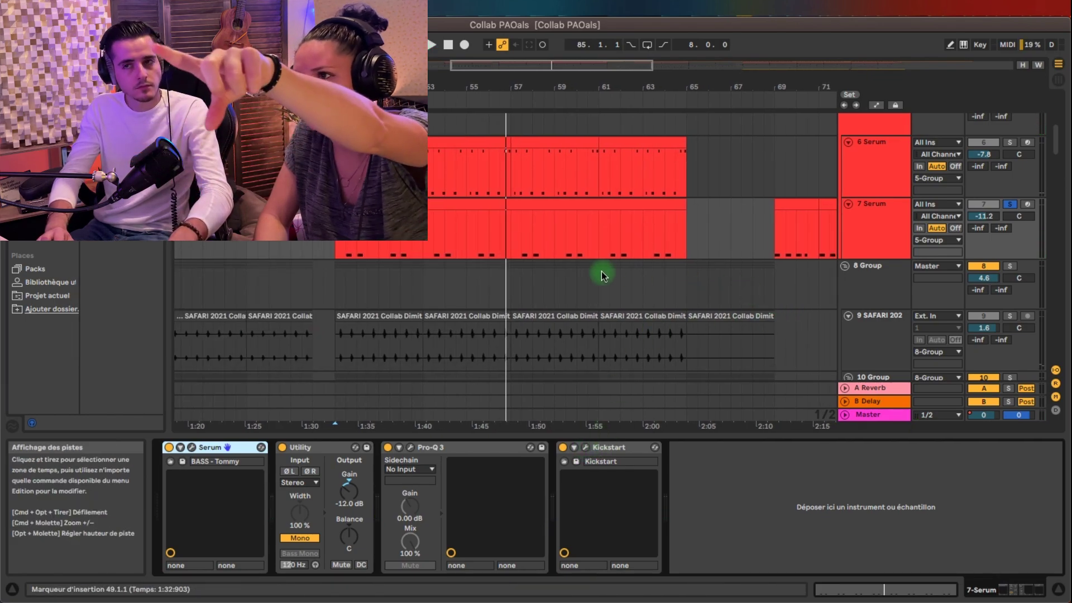
Select 6 Serum to display its device chain and solo it alongside 7 Serum.
left_click(890, 179)
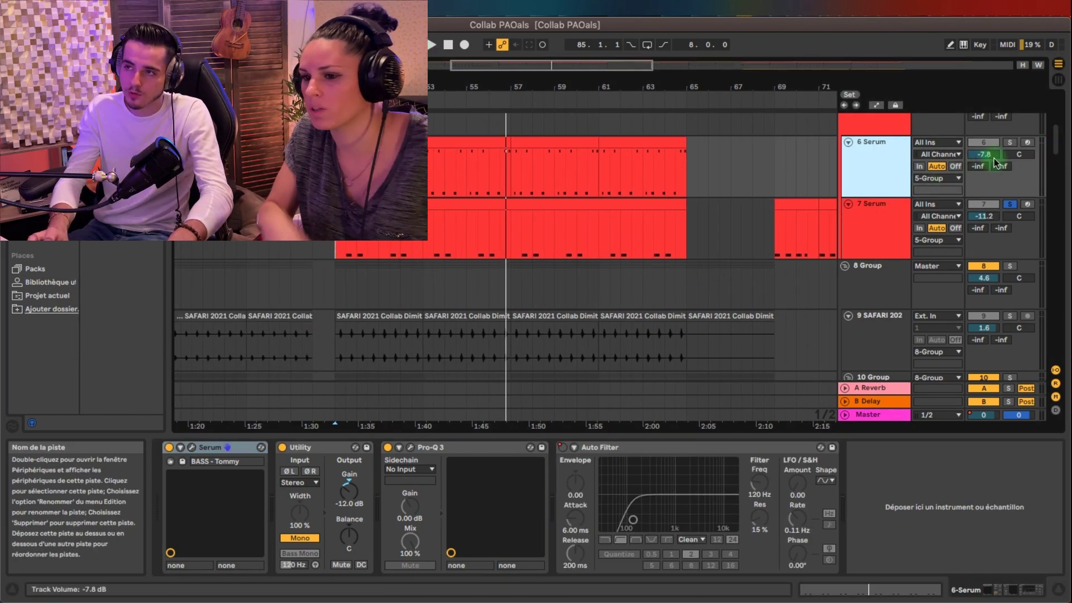
left_click(1012, 143)
scroll(564, 319, "up", 5)
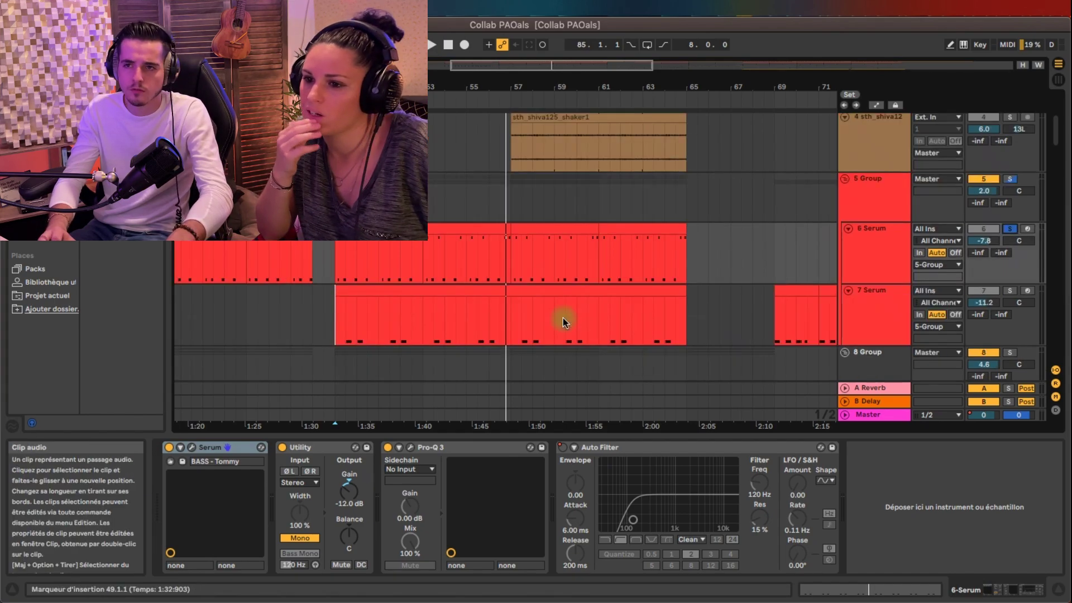
scroll(547, 309, "down", 1)
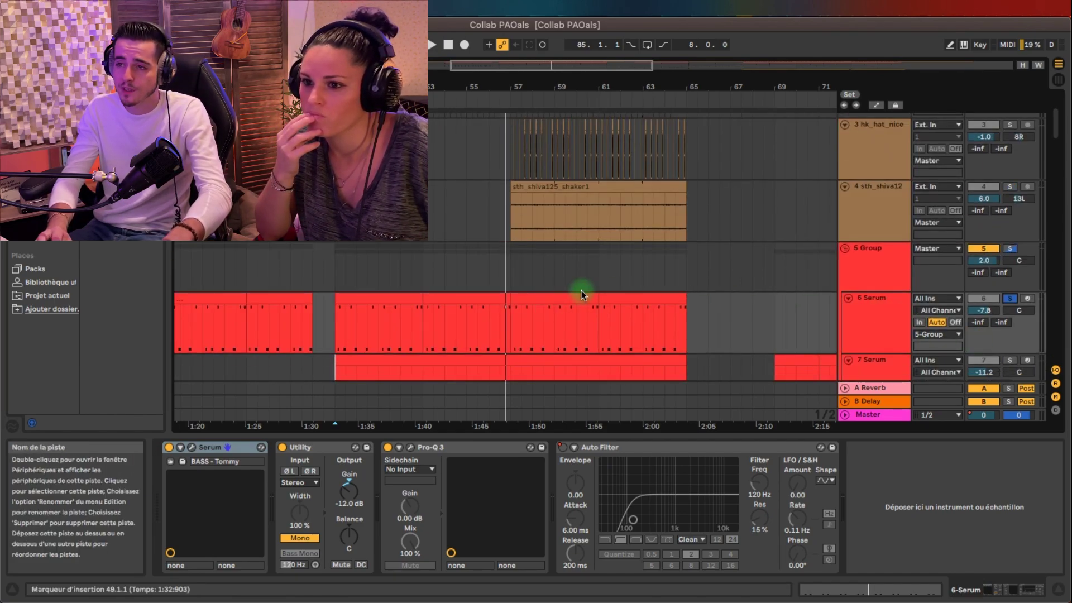
Solo 5 Group and 8 Group together, play them from 49.1.1, and stop playback.
left_click(894, 277)
scroll(559, 313, "down", 5)
left_click(325, 258)
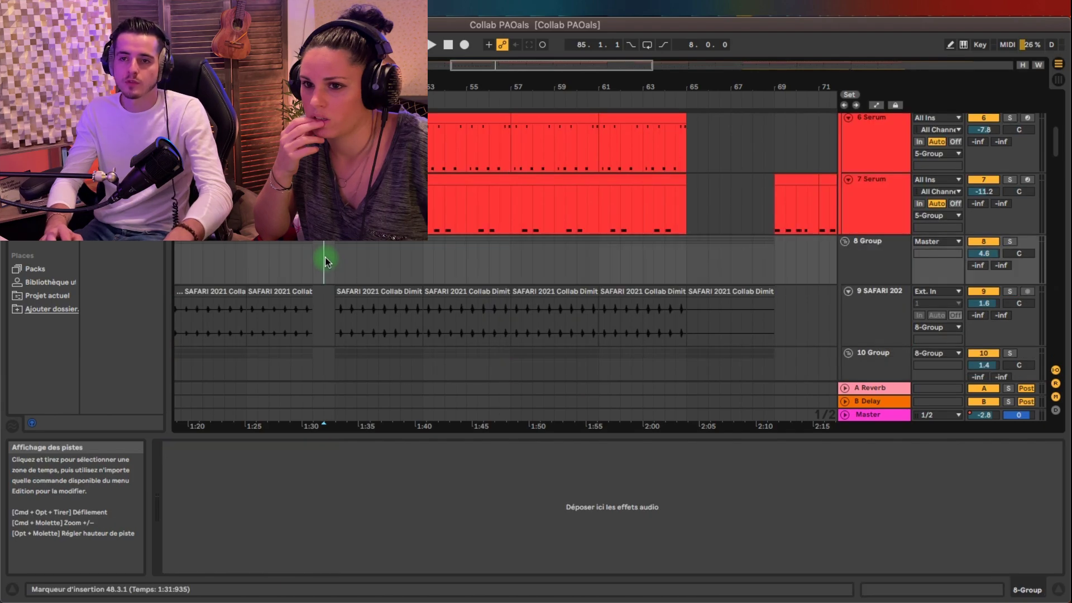
scroll(335, 257, "up", 1)
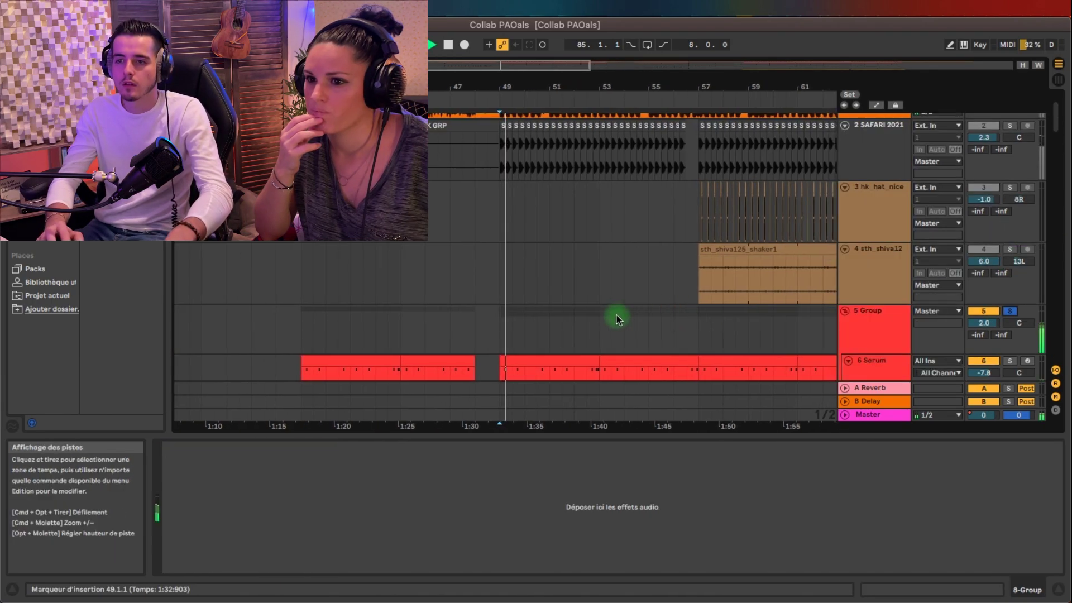
scroll(564, 307, "down", 6)
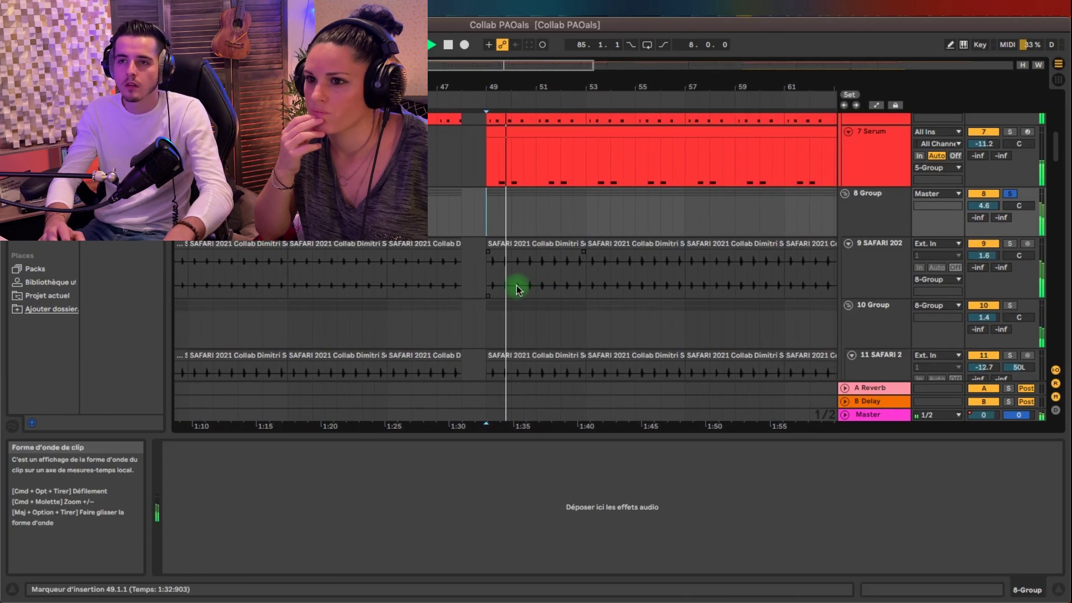
scroll(520, 279, "up", 1)
scroll(520, 234, "up", 1)
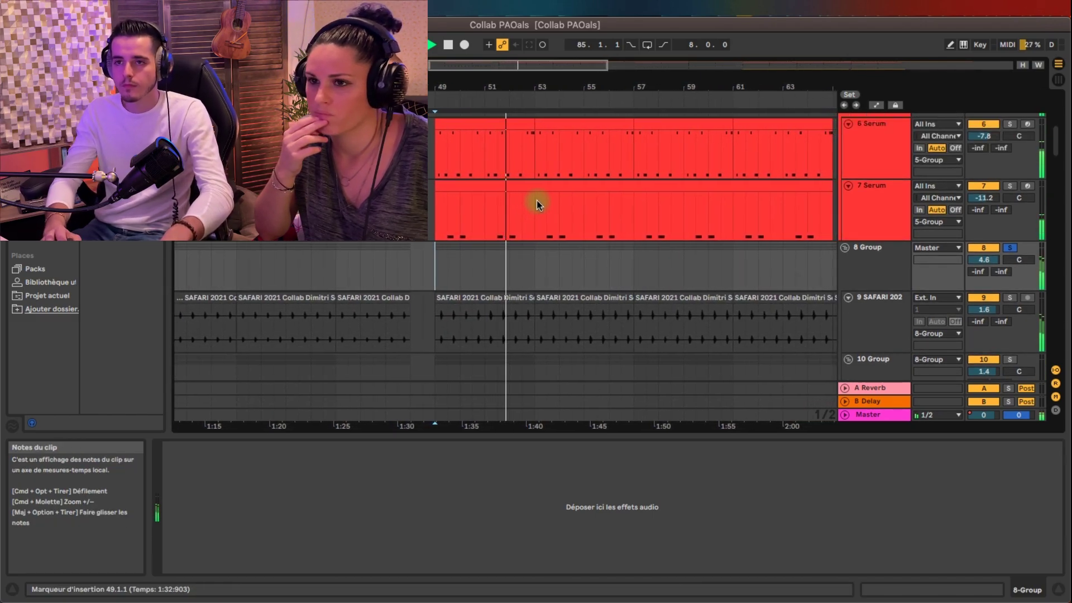
left_click(532, 187)
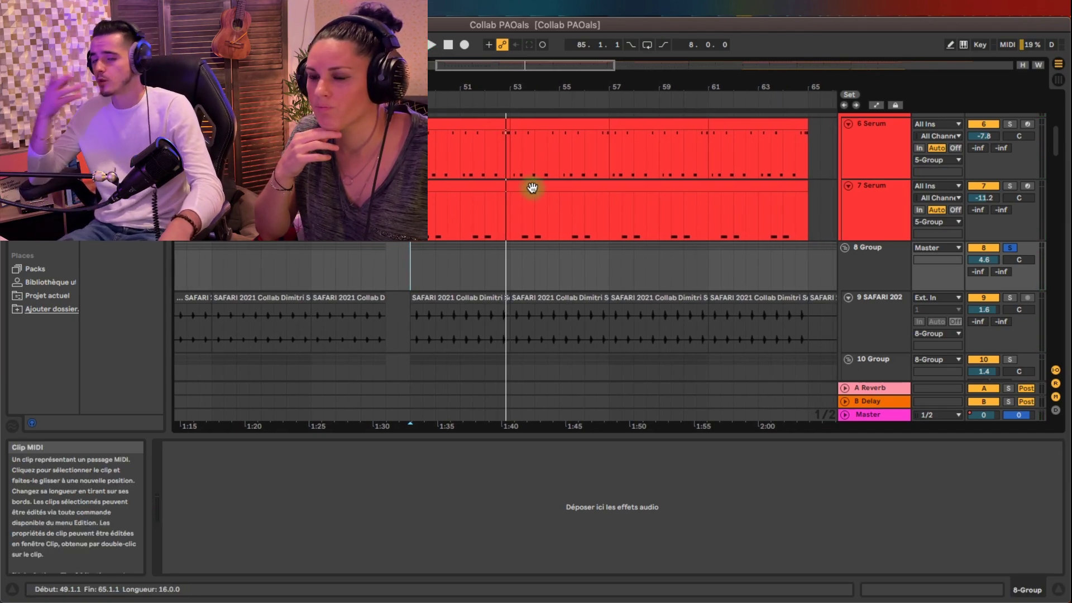
key("space")
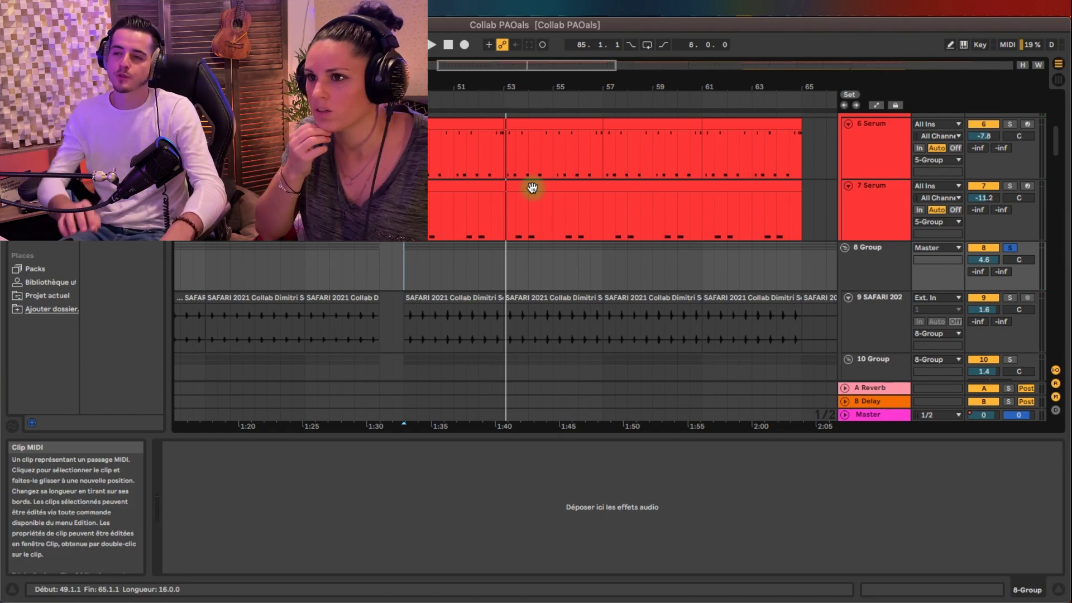
Loop the four bars from 49.1.1 and play the soloed 1 Safari master track over them, stopping after listening.
left_click(401, 168)
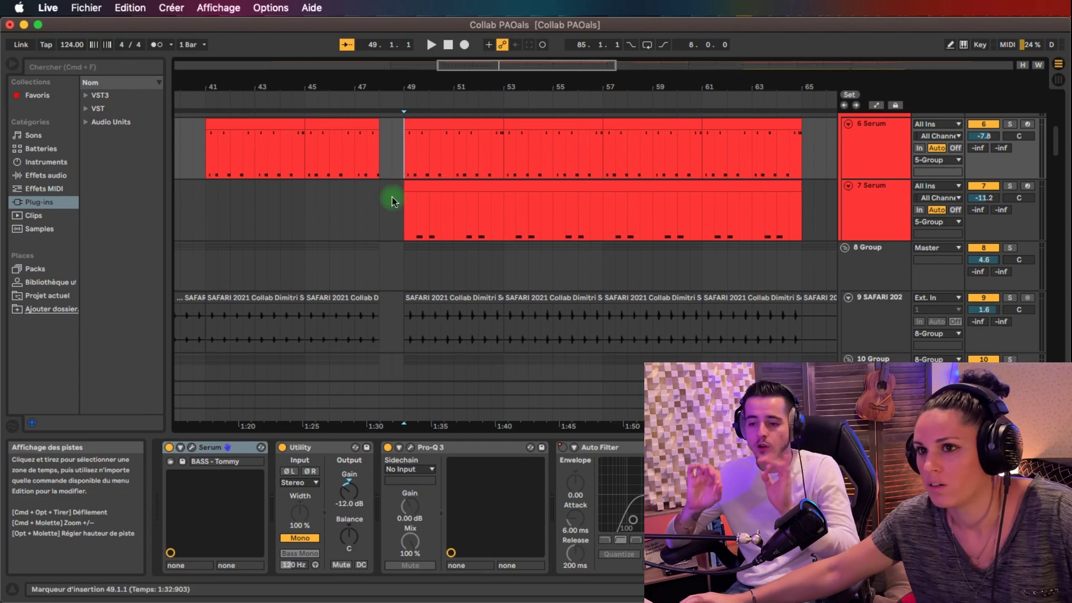
scroll(486, 318, "up", 2)
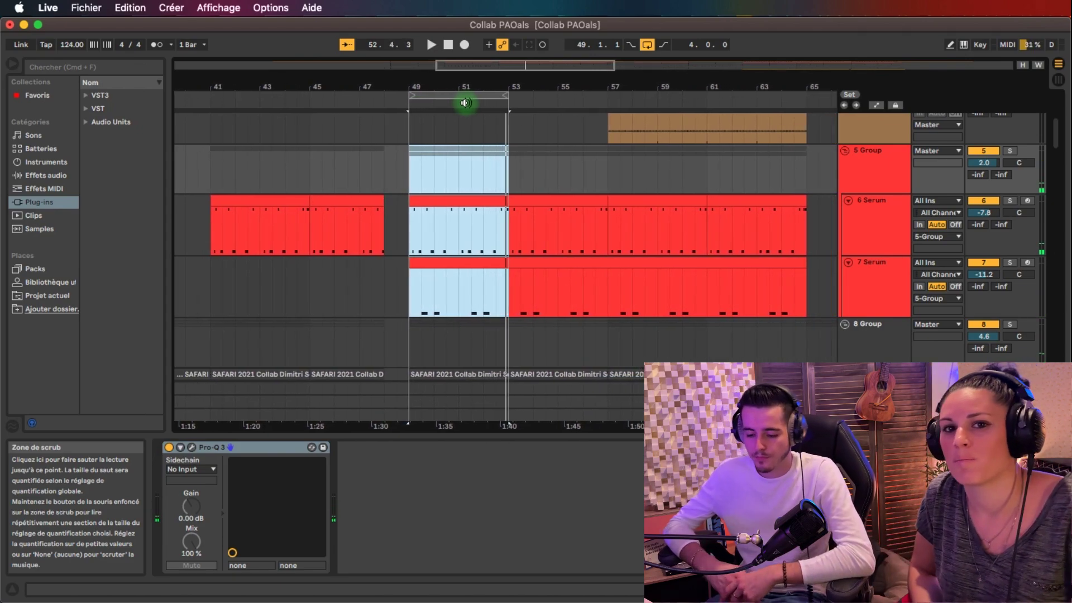
scroll(546, 160, "up", 5)
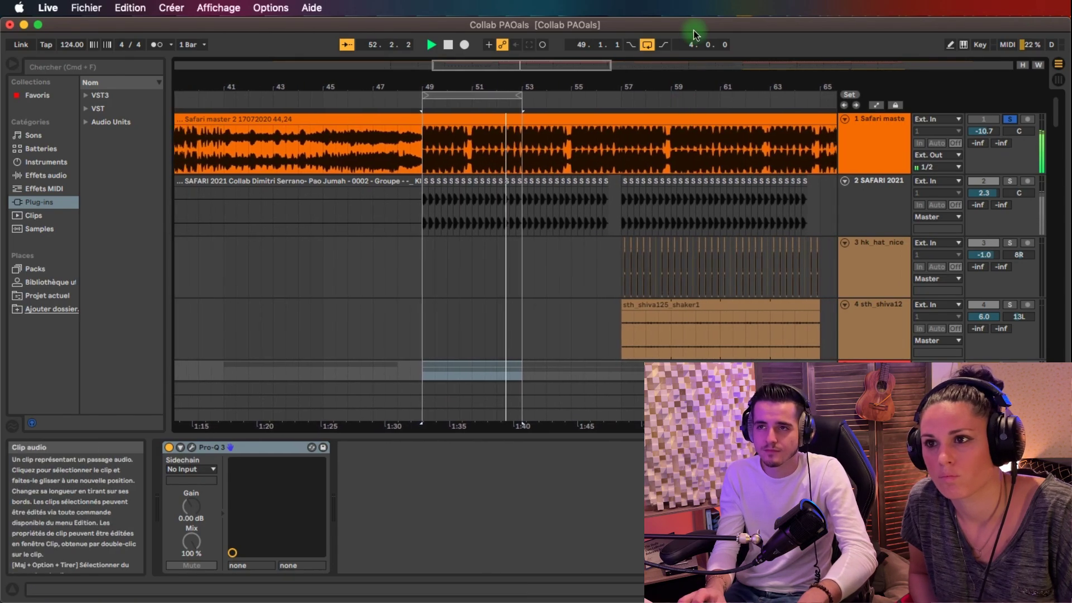
key("space")
Turn the loop off, unsolo 1 Safari master, and play the project tracks from 48.1.1.
left_click(647, 46)
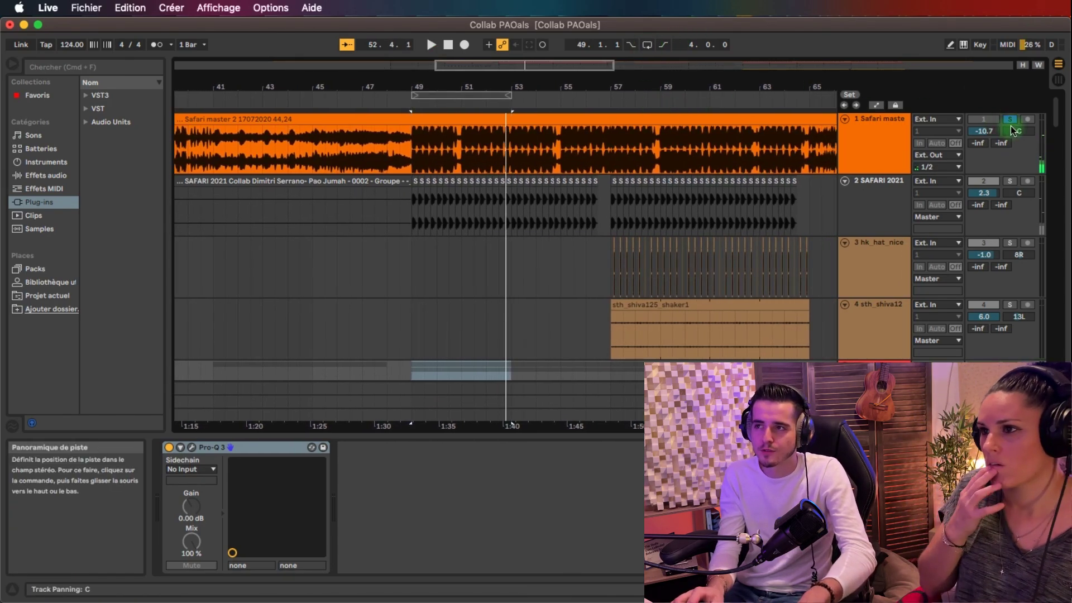
left_click(392, 141)
key("space")
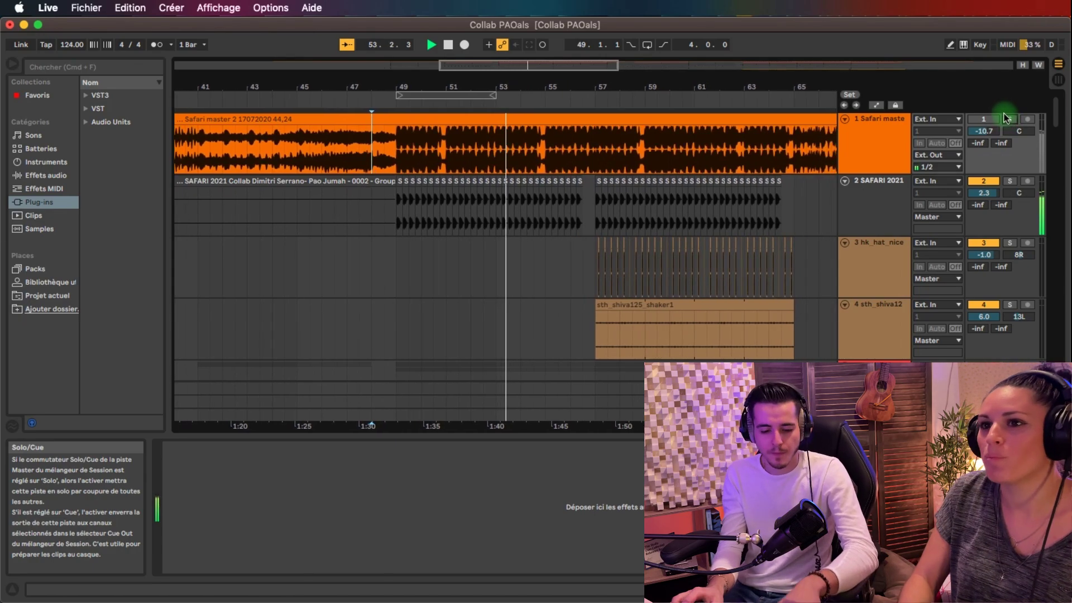
key("space")
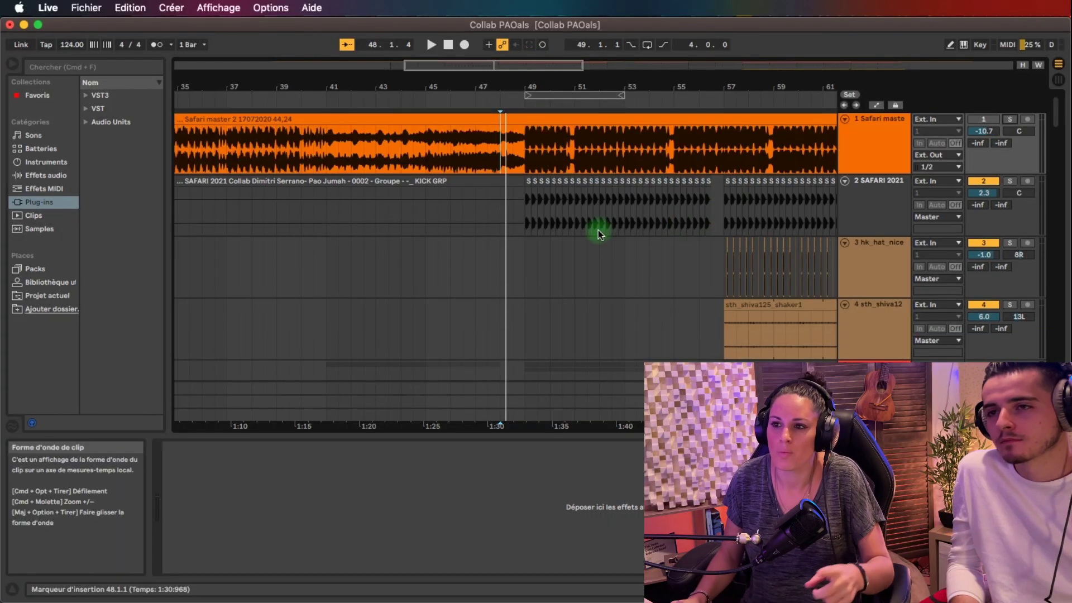
Select the first Lead Vocal clip on track 43, from 85.1.1 to 89.1.1, to display the track's device chain.
scroll(592, 186, "down", 1)
scroll(586, 184, "up", 1)
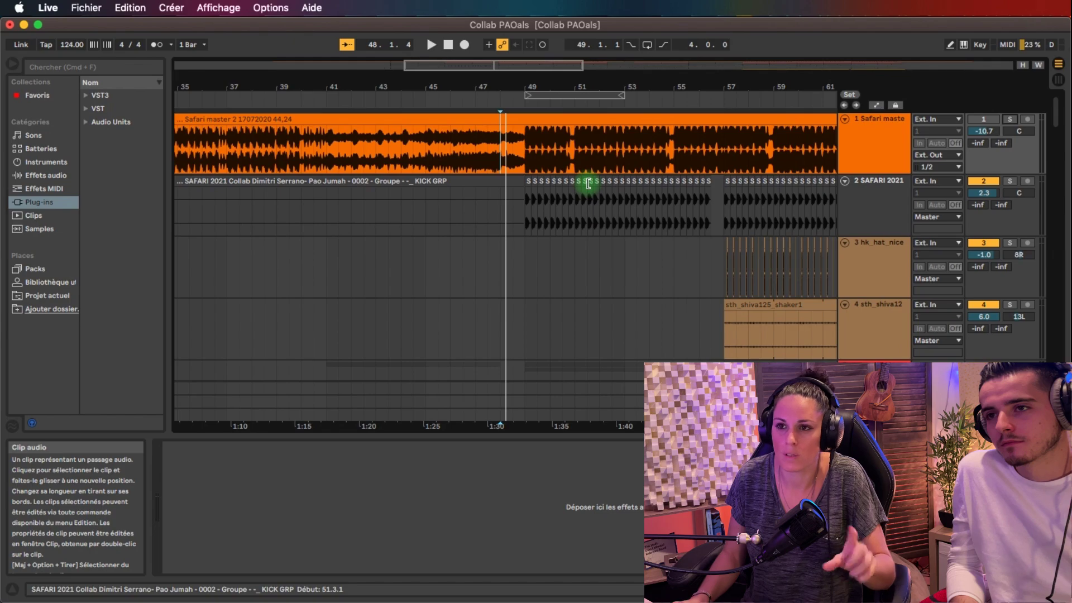
scroll(574, 189, "right", 5)
scroll(571, 193, "right", 6)
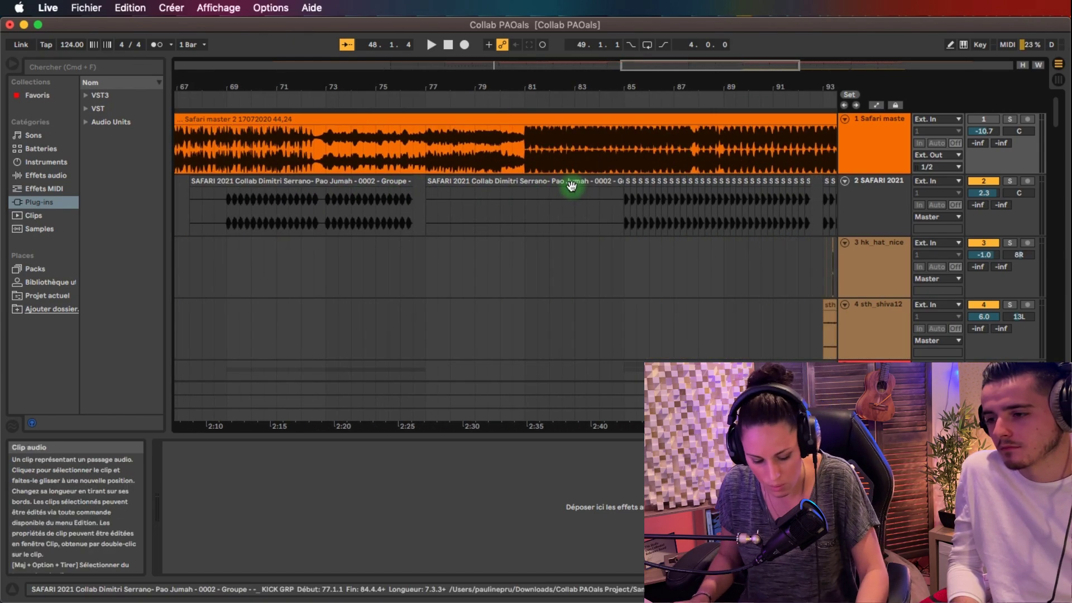
scroll(571, 186, "down", 5)
scroll(572, 186, "up", 5)
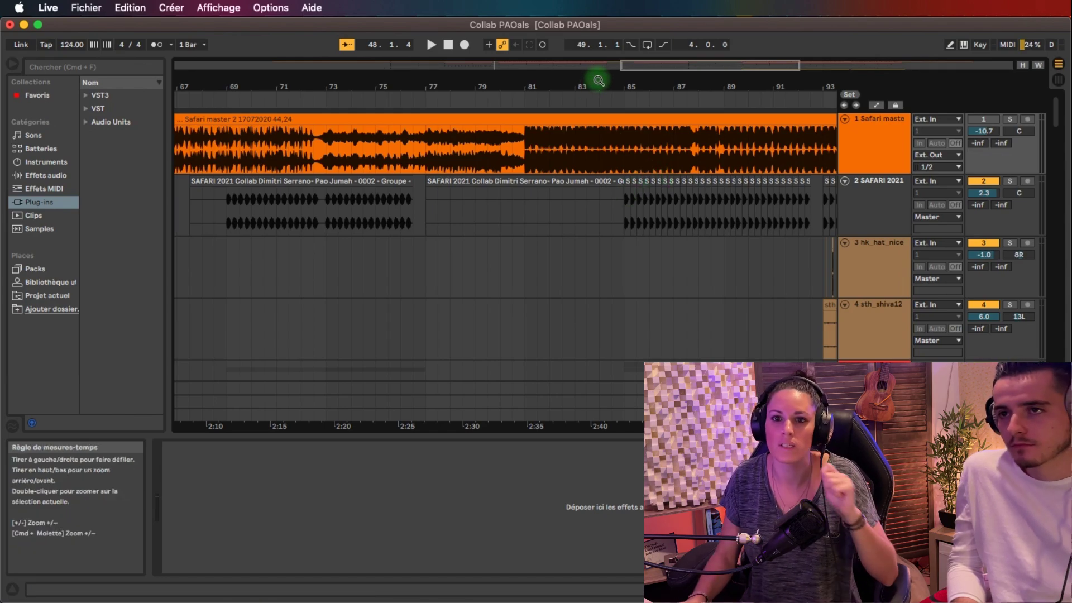
left_click(648, 223)
scroll(491, 199, "down", 10)
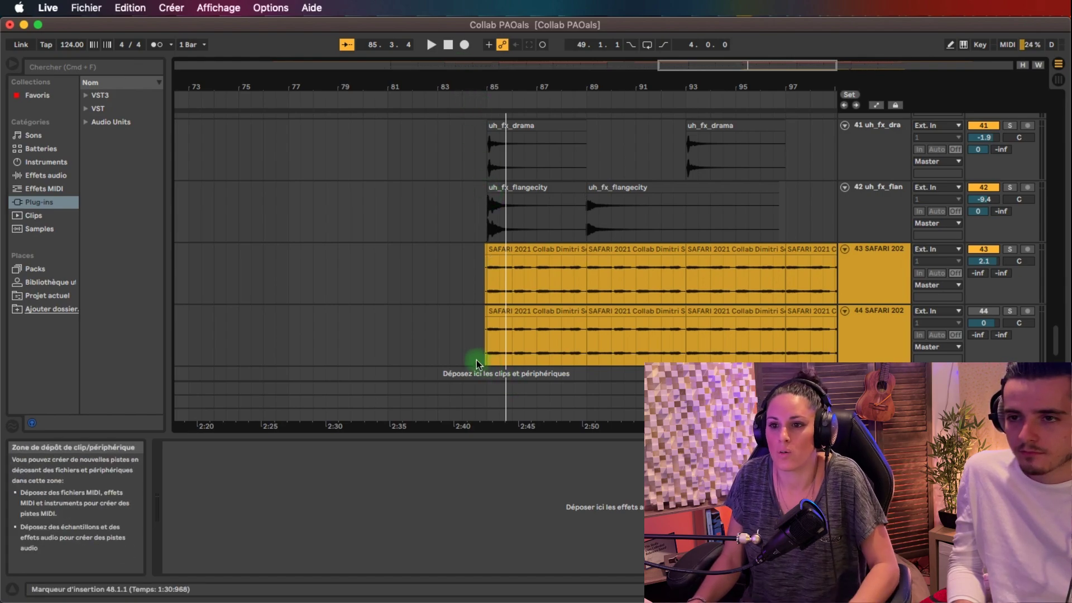
scroll(472, 358, "right", 3)
scroll(389, 260, "right", 8)
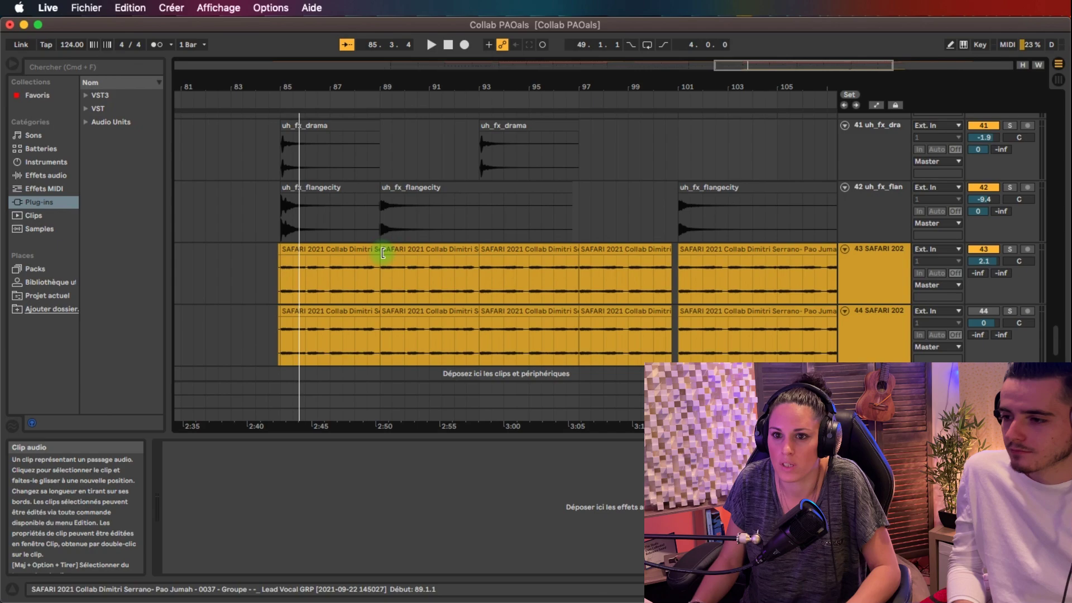
left_click(327, 250)
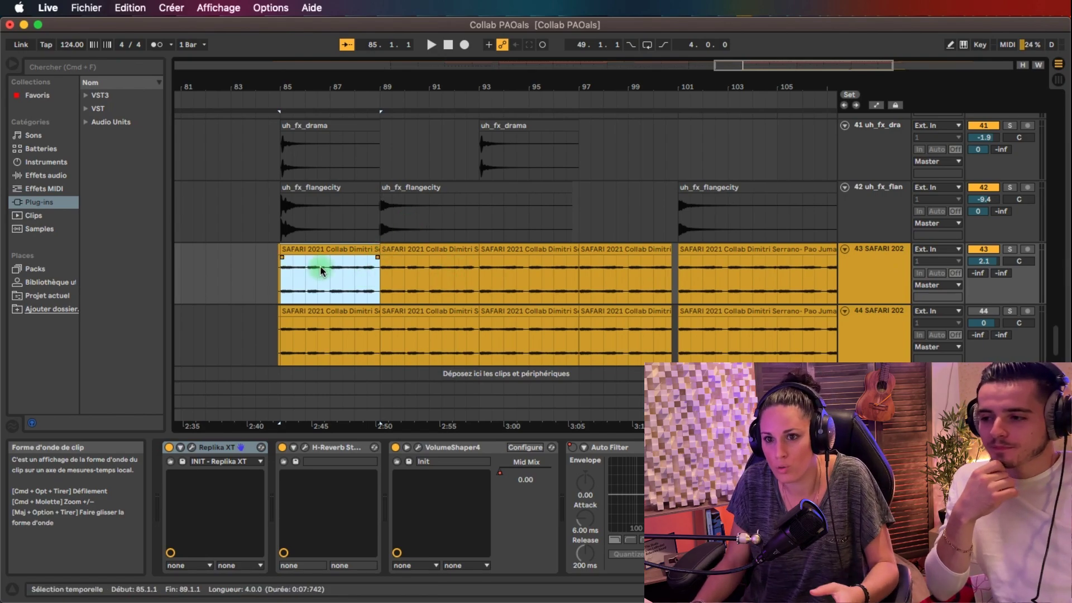
Examine the ducking curve and Mix control of track 43's VolumeShaper4, and show its Mid Mix automation in the arrangement.
left_click(308, 447)
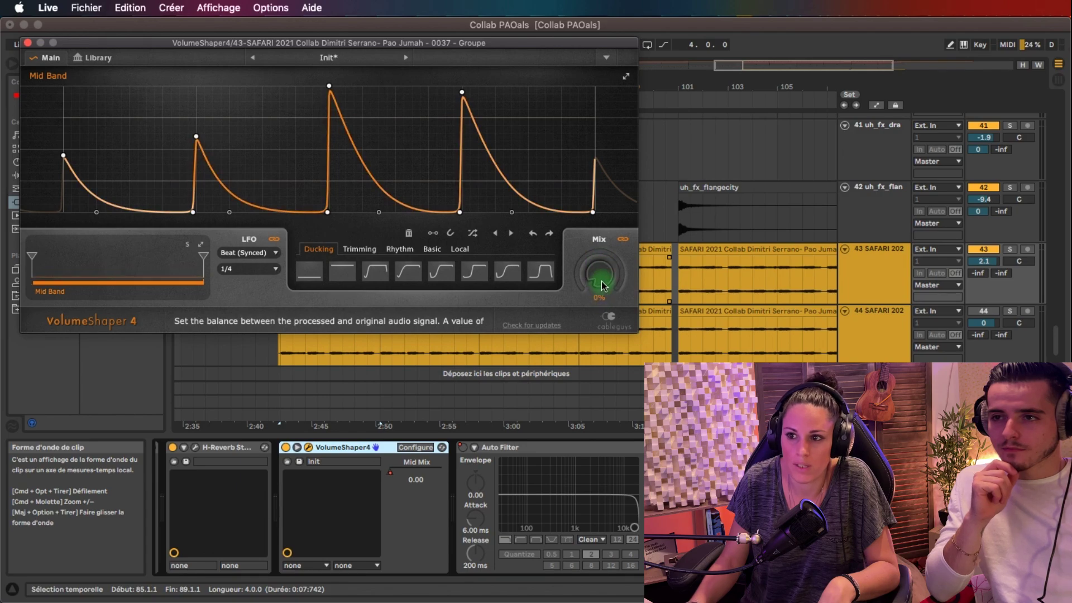
left_click(27, 43)
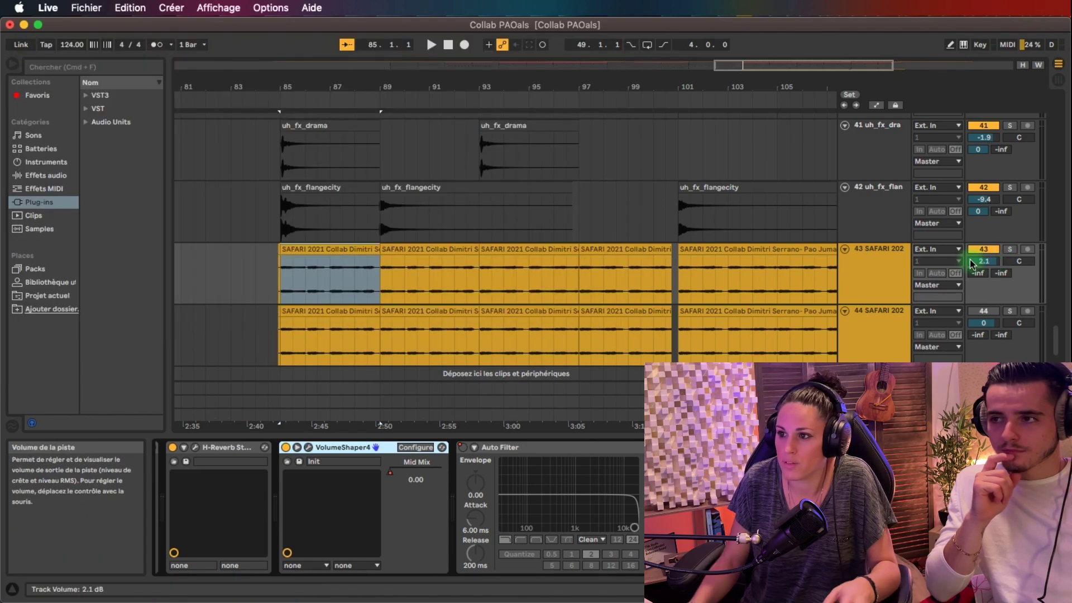
key("a")
left_click(873, 274)
left_click(864, 294)
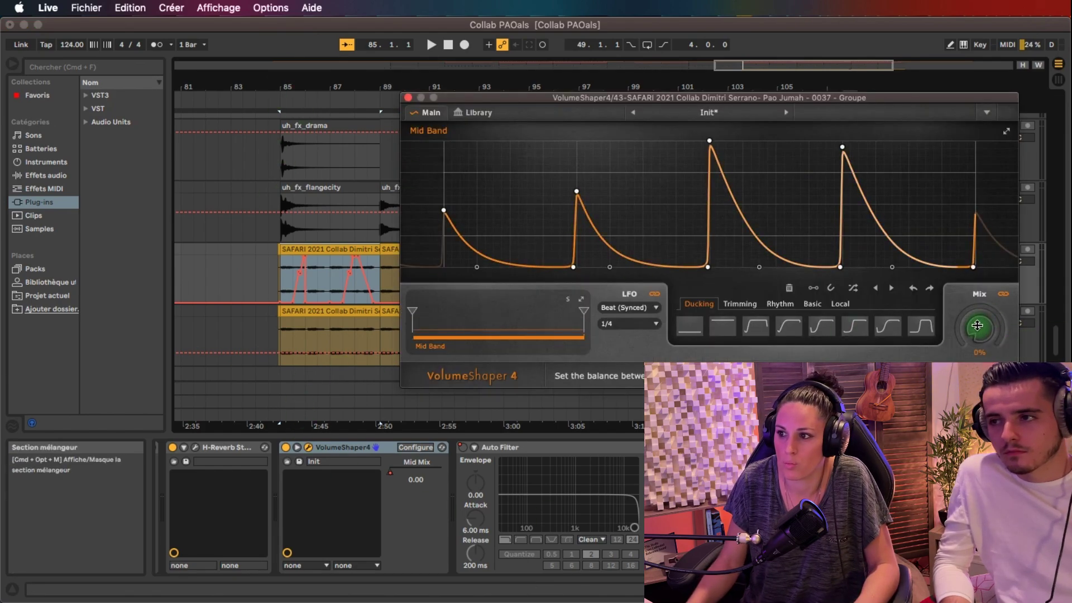
left_click(282, 103)
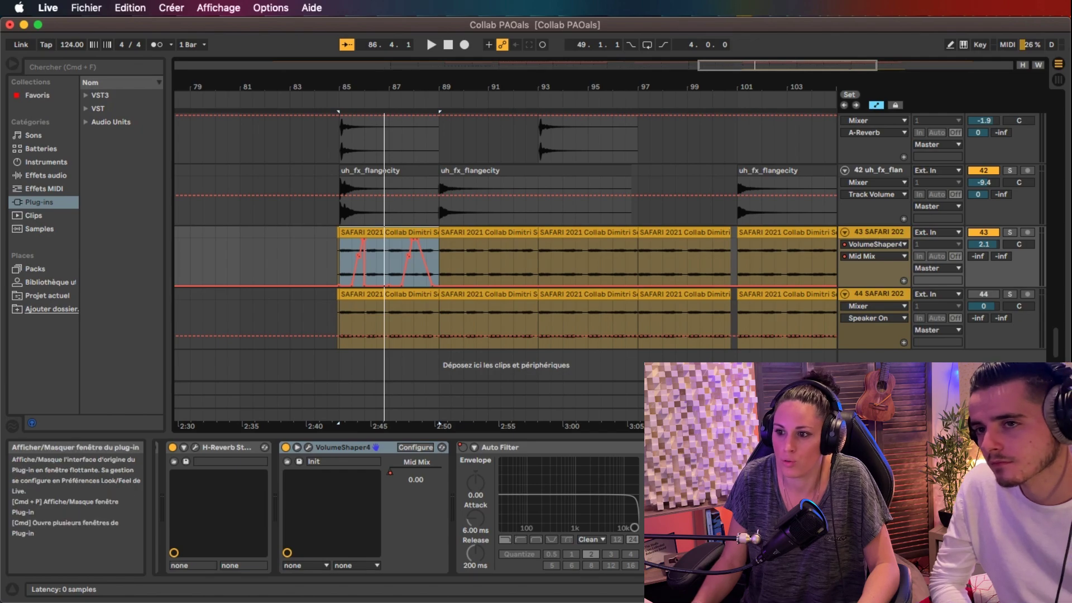
View track 43's Kickstart curve, then open H-Reverb Stereo and move its window clear to examine the reverb settings.
left_click(290, 200)
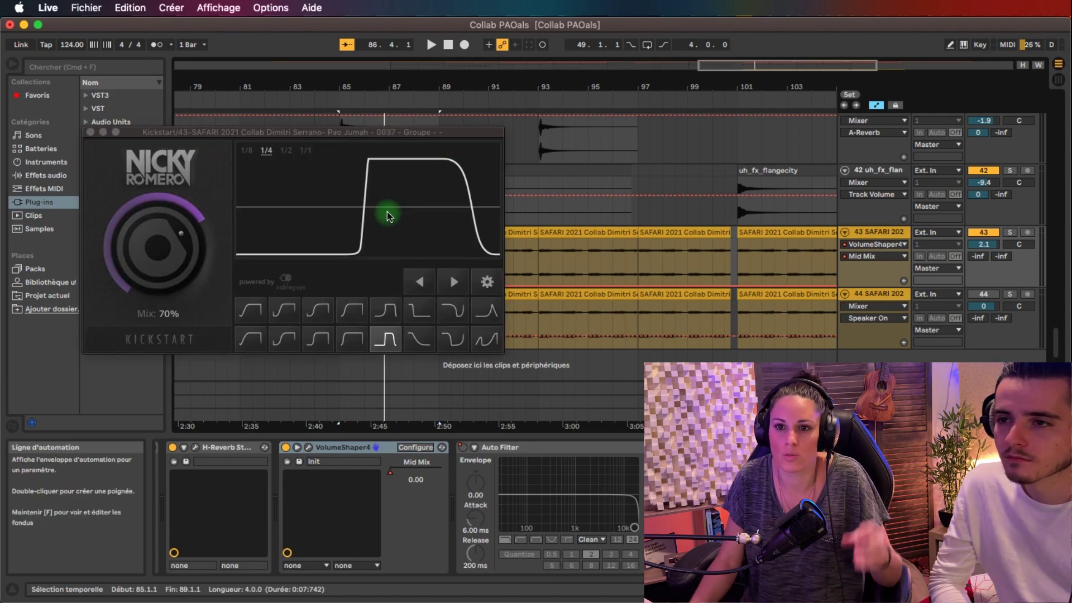
left_click(305, 447)
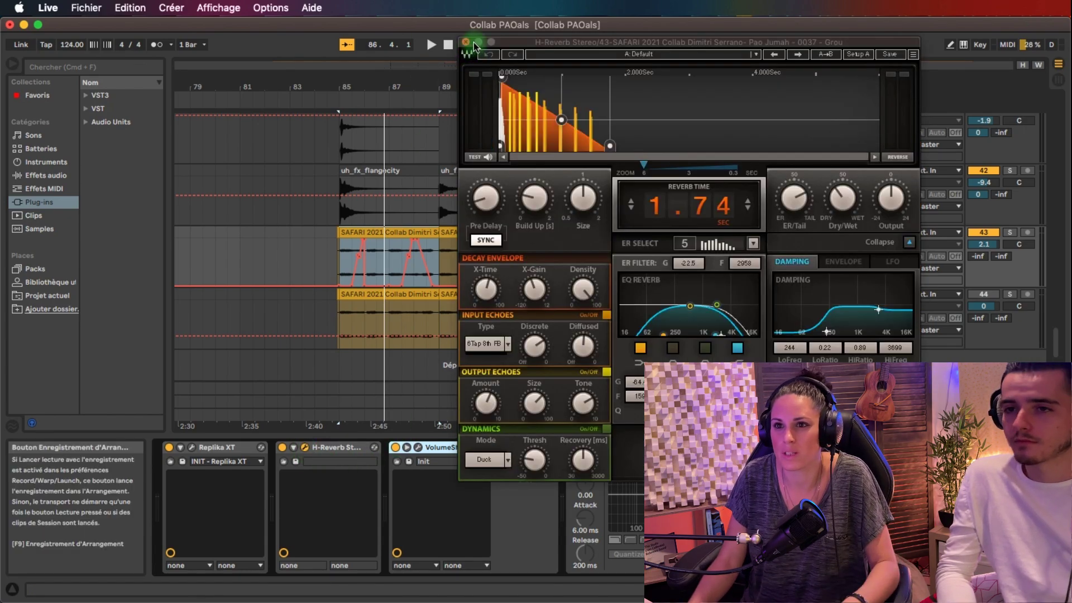
left_click_drag(541, 42, 275, 23)
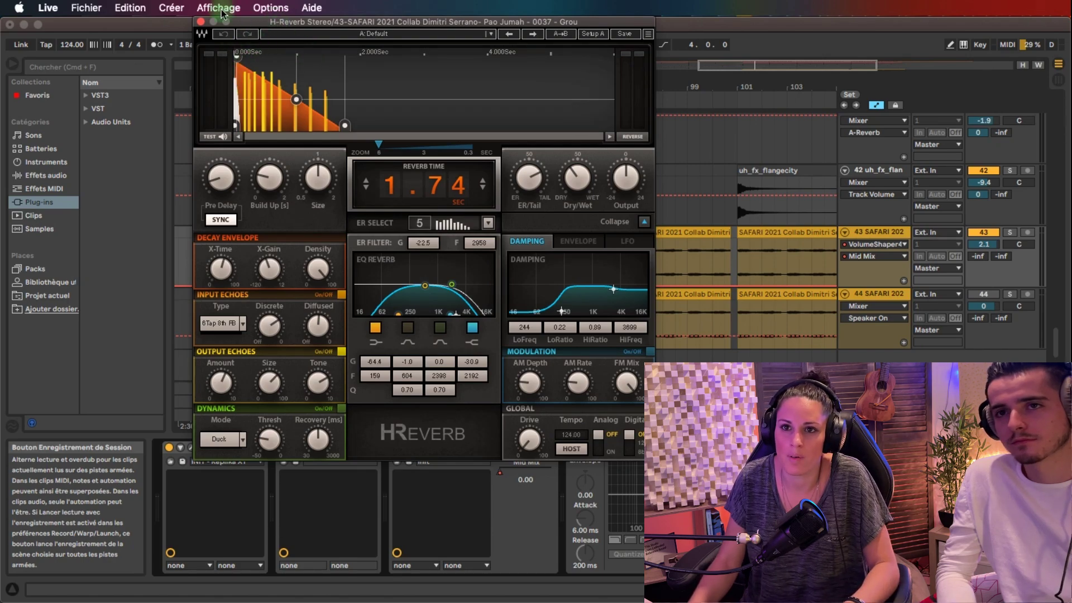
left_click(435, 272)
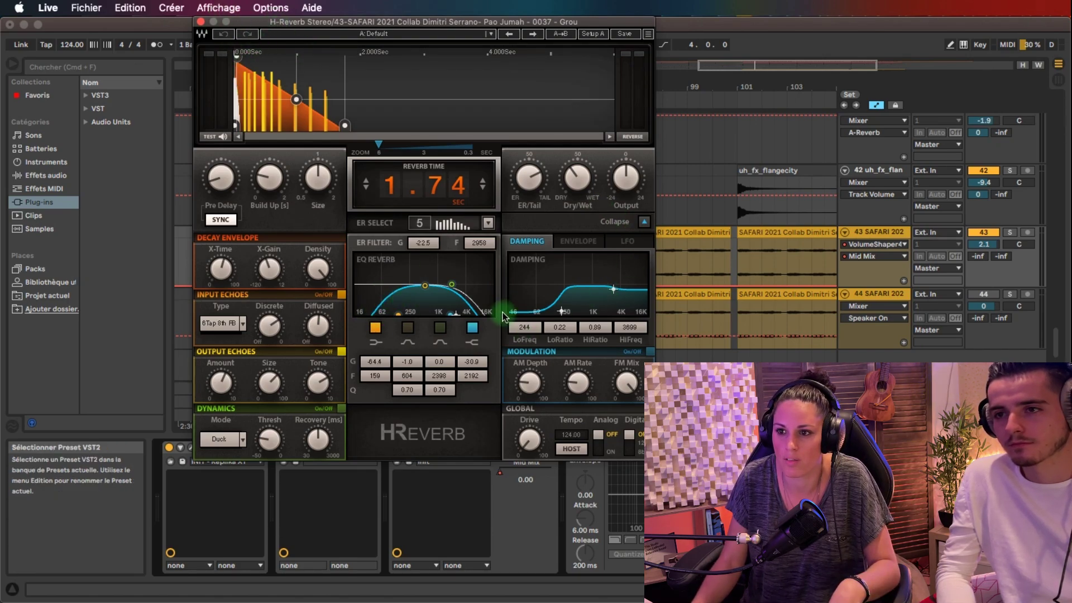
Open Replika XT on track 43 to examine its delay and ducking settings, and display its modulation effect choices.
left_click(213, 448)
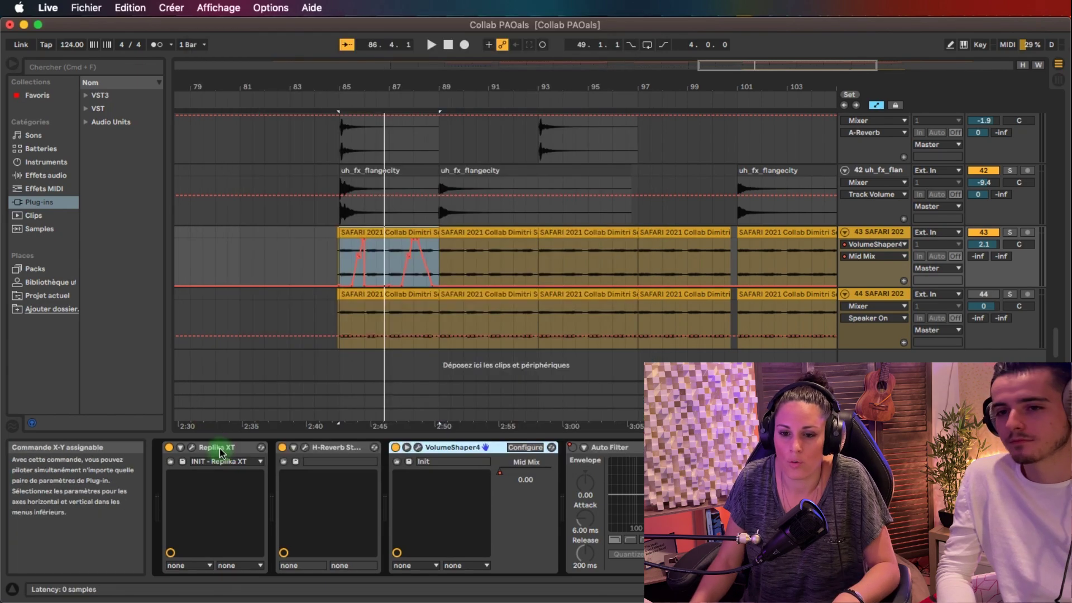
left_click(192, 449)
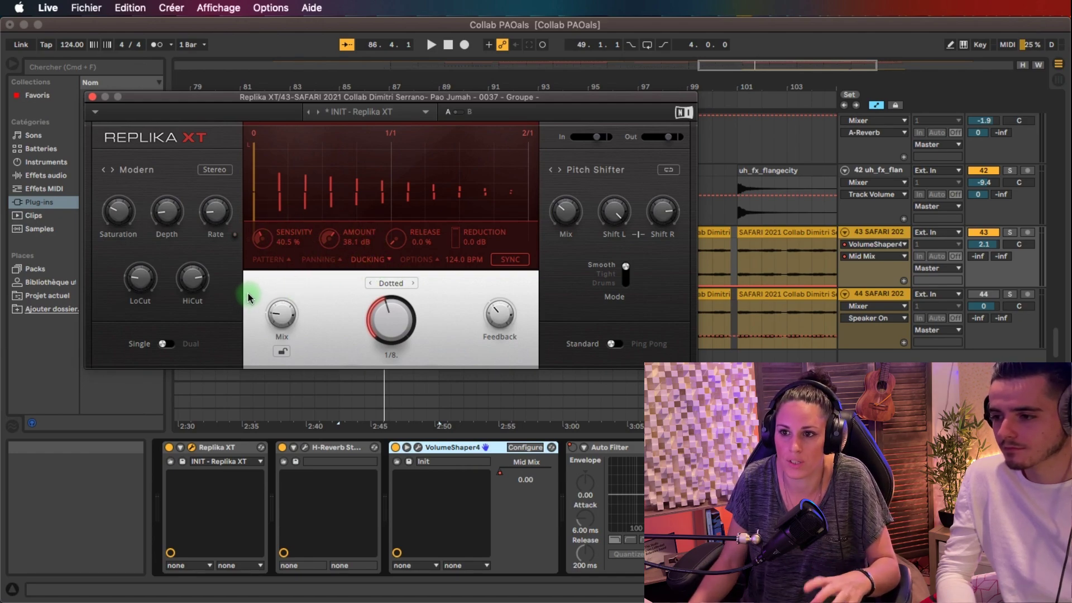
left_click(607, 176)
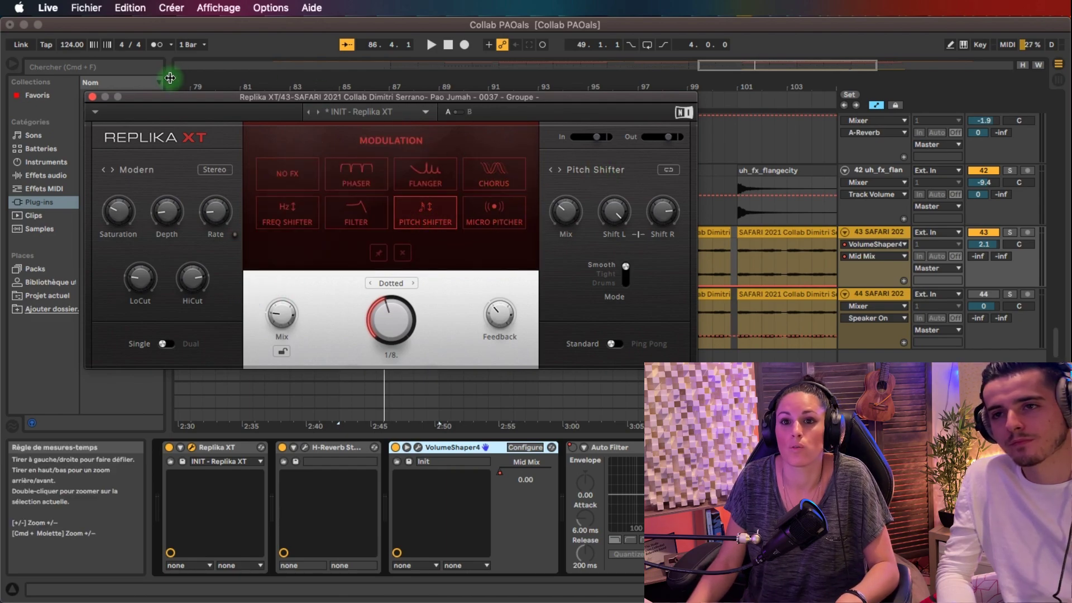
Solo track 43 and play from around bar 85 to compare Replika XT's A and B states, keeping the plug-in window clear; stop and close it.
left_click(1010, 231)
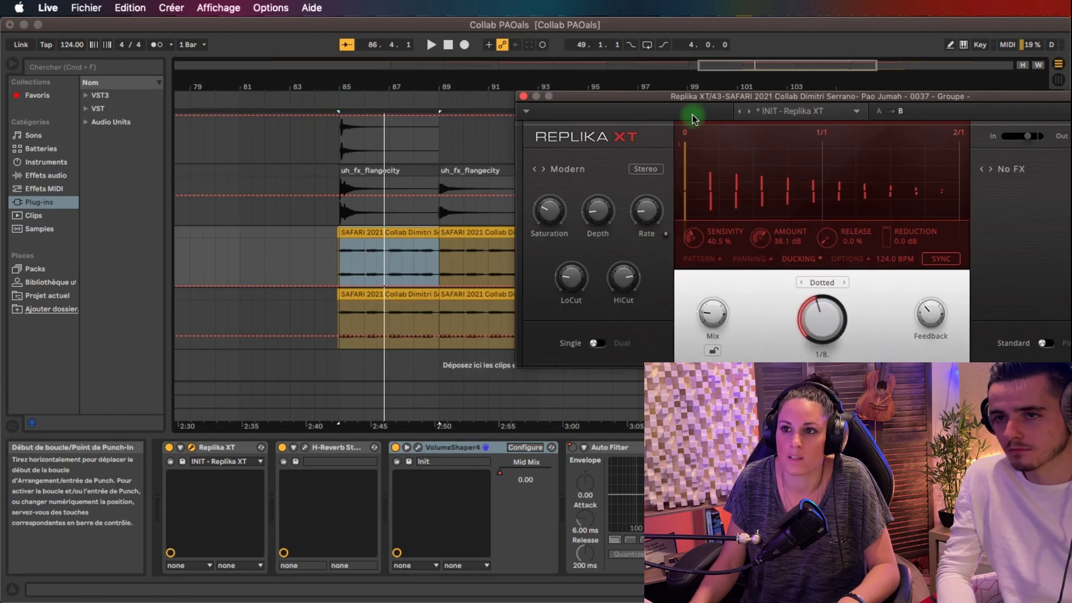
left_click_drag(697, 100, 560, 86)
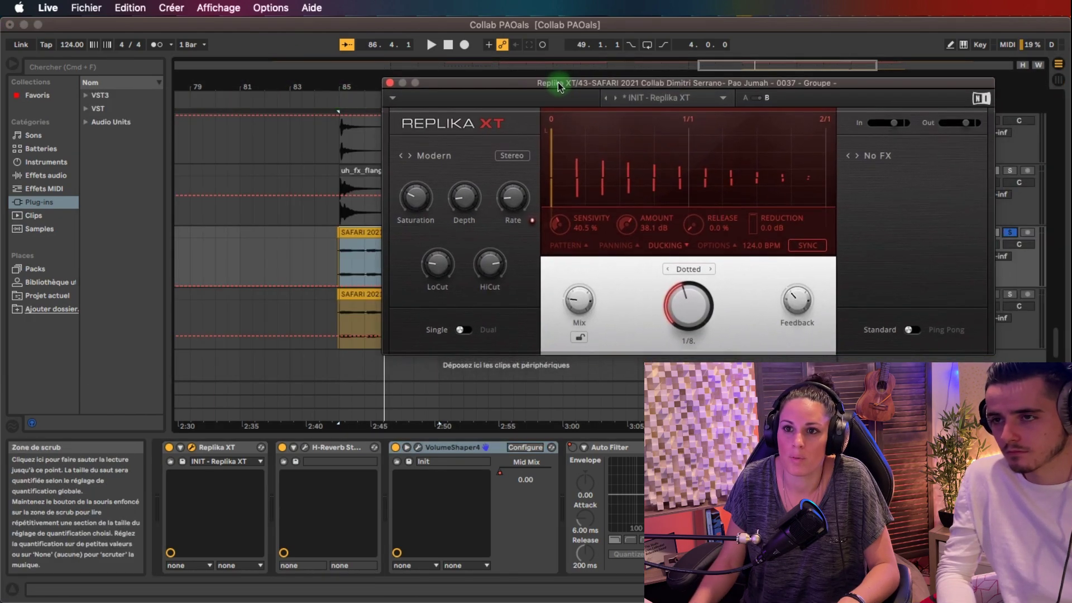
left_click(334, 101)
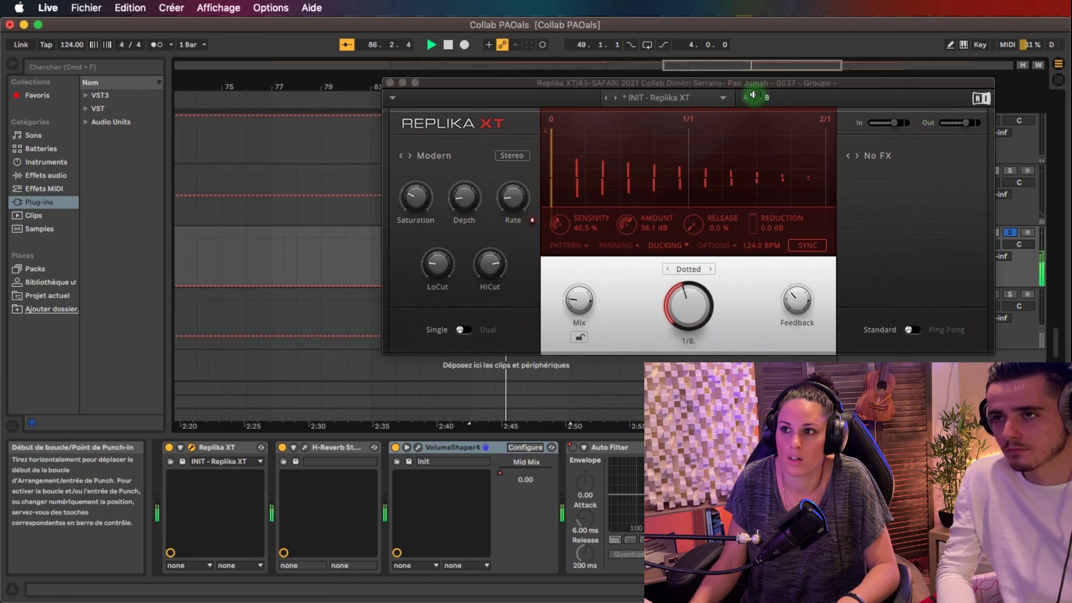
left_click_drag(711, 82, 537, 134)
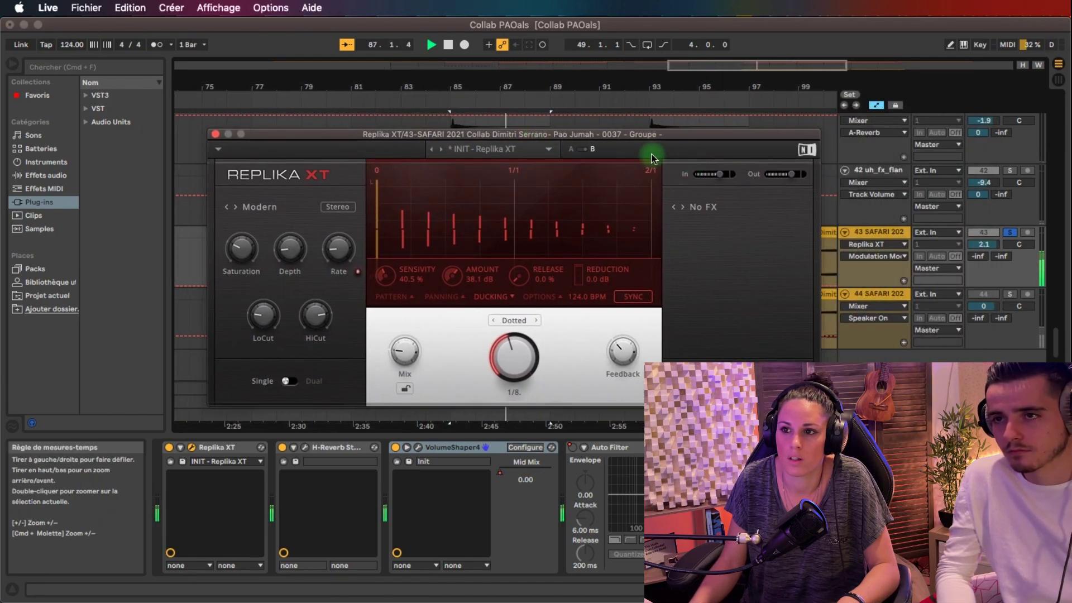
left_click(581, 149)
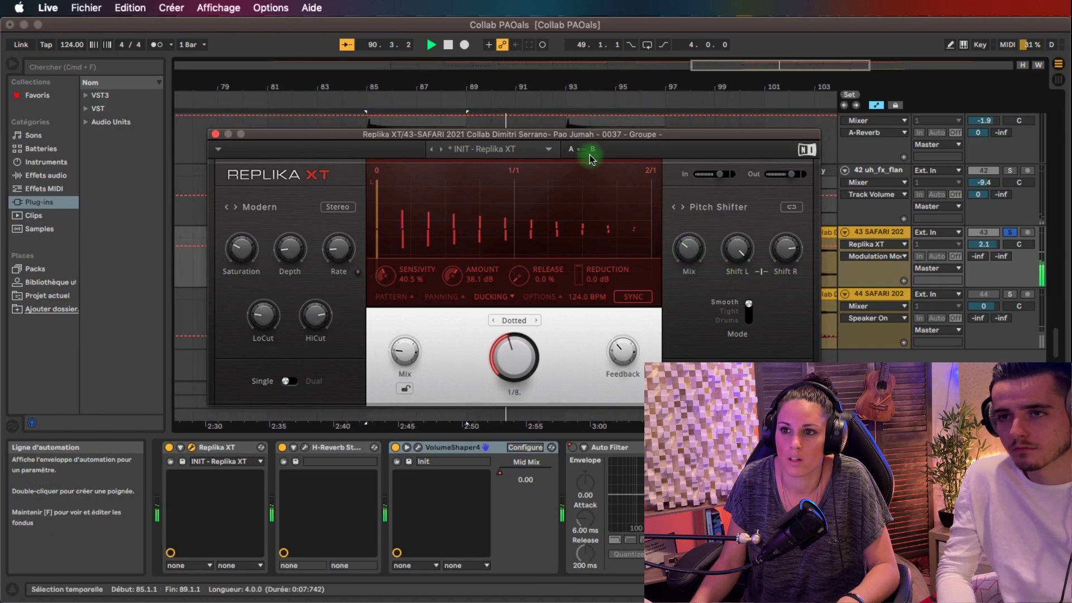
key("space")
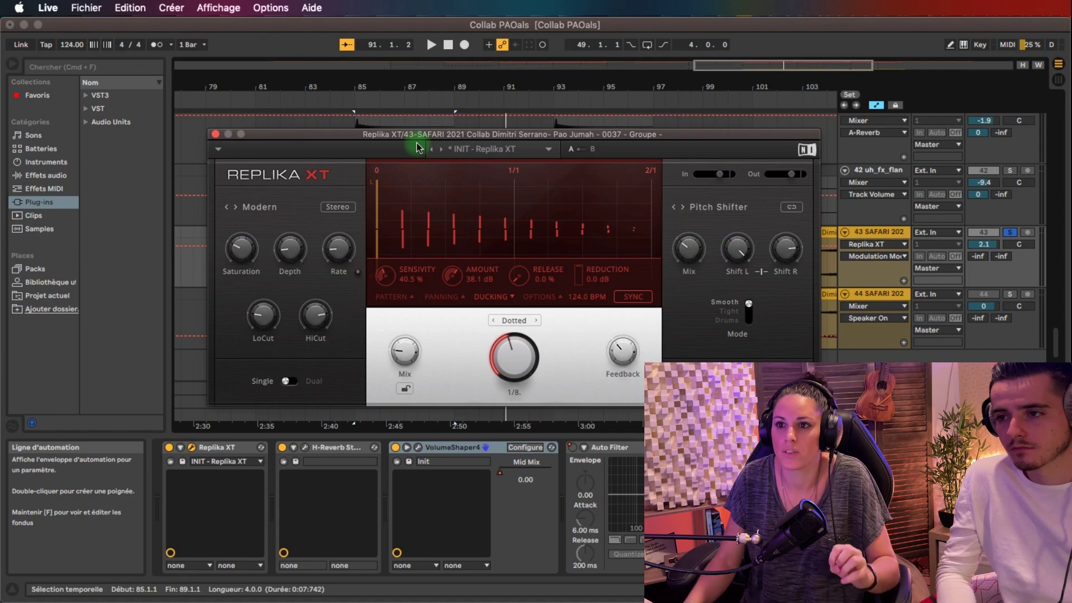
left_click(216, 134)
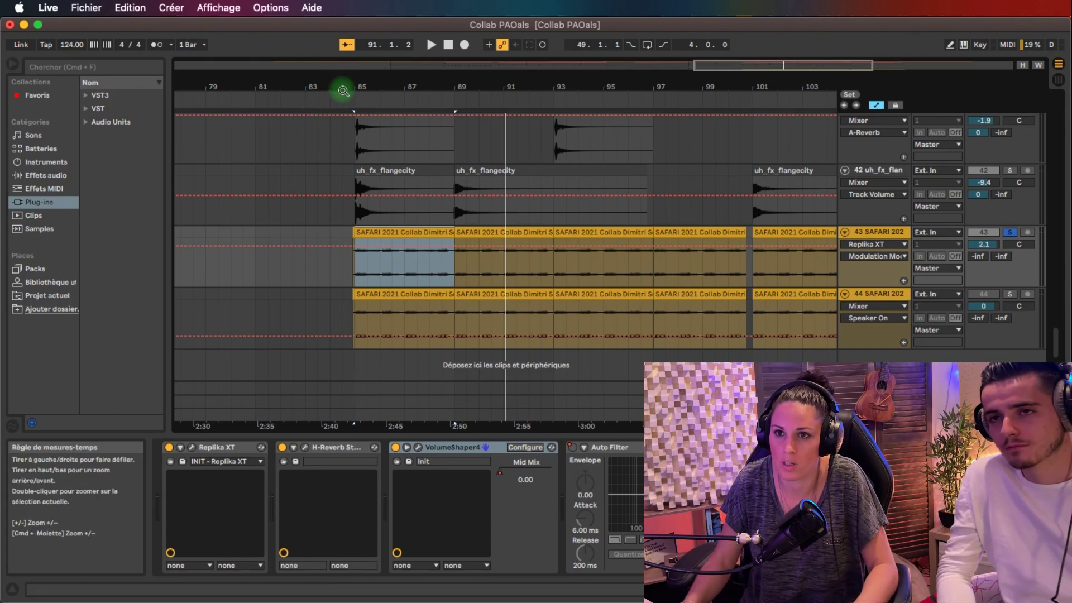
Open FabFilter Pro-Q 3 on track 43 and move its window clear to examine the EQ curve and its bands.
scroll(540, 504, "right", 5)
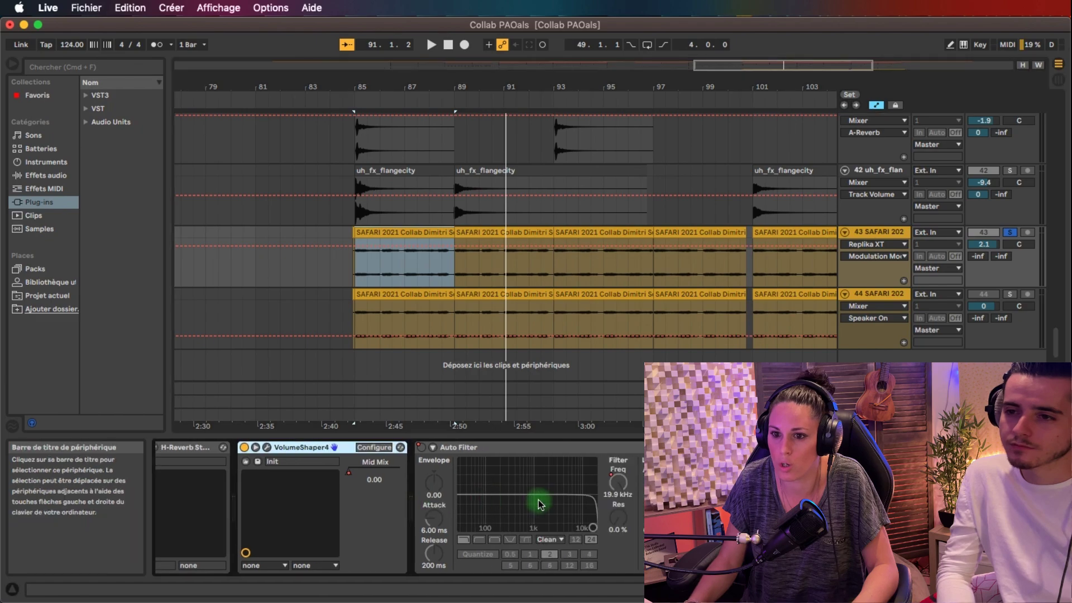
left_click(754, 447)
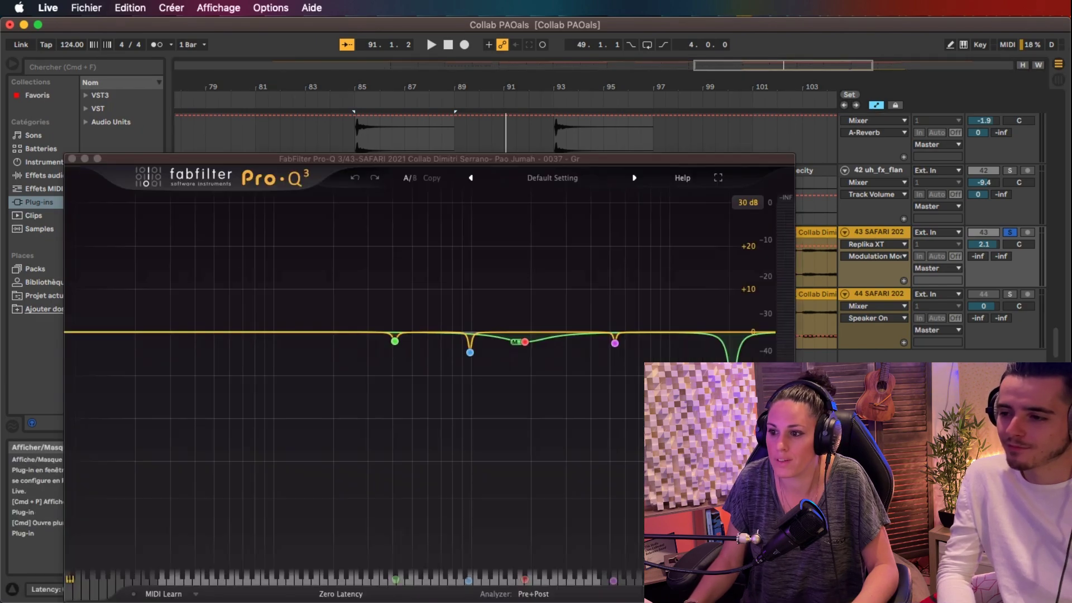
left_click_drag(348, 165, 331, 80)
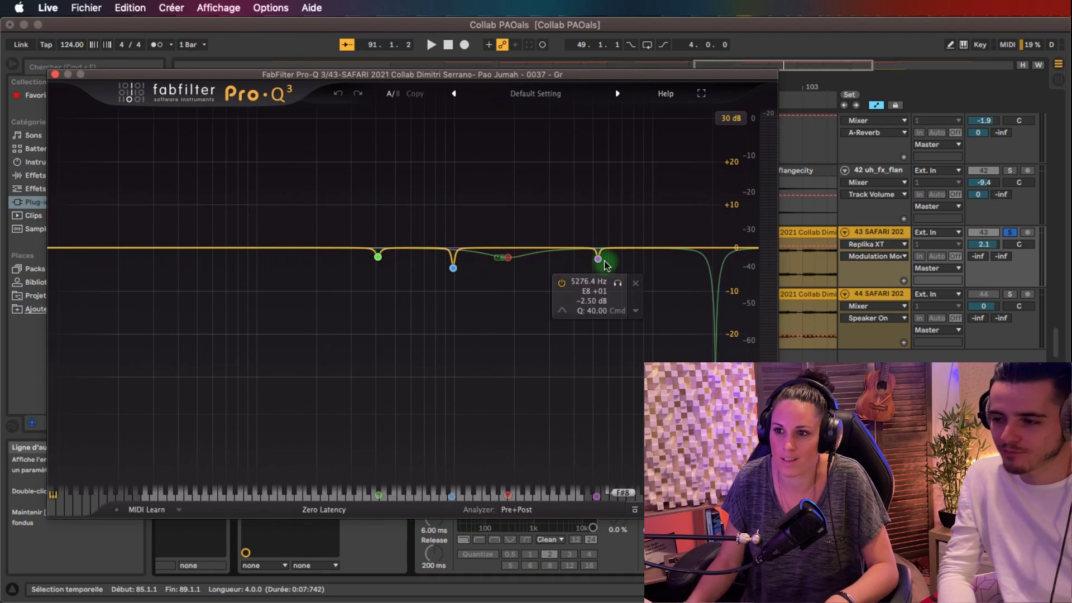
Play the vocal and audition Pro-Q 3's 408.60 Hz, 981.14 Hz and 5276.4 Hz bands in isolation, one by one; stop and close the plug-in.
key("space")
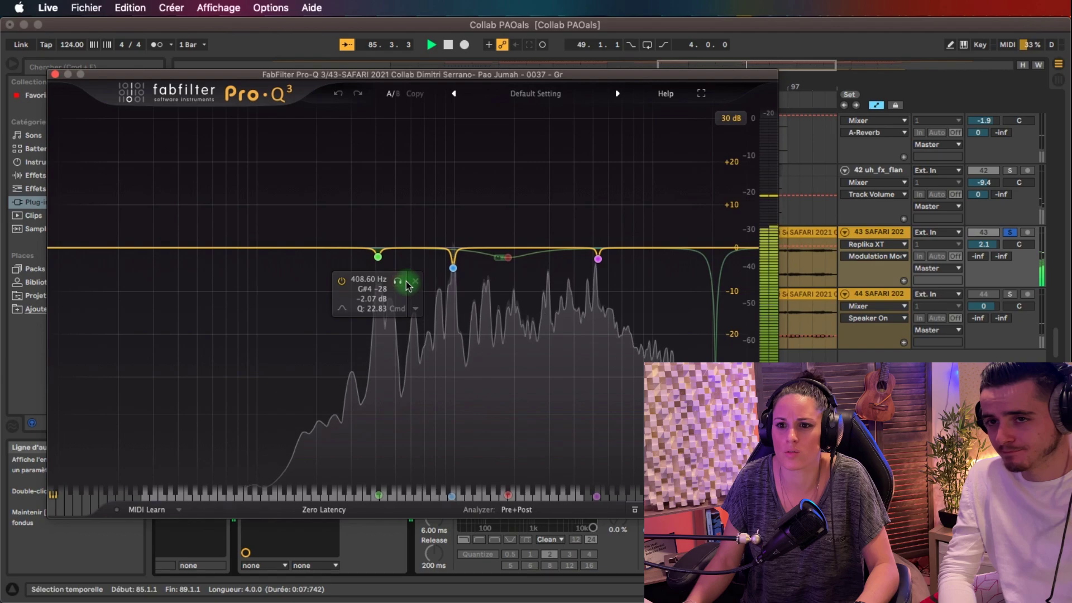
left_click(397, 281)
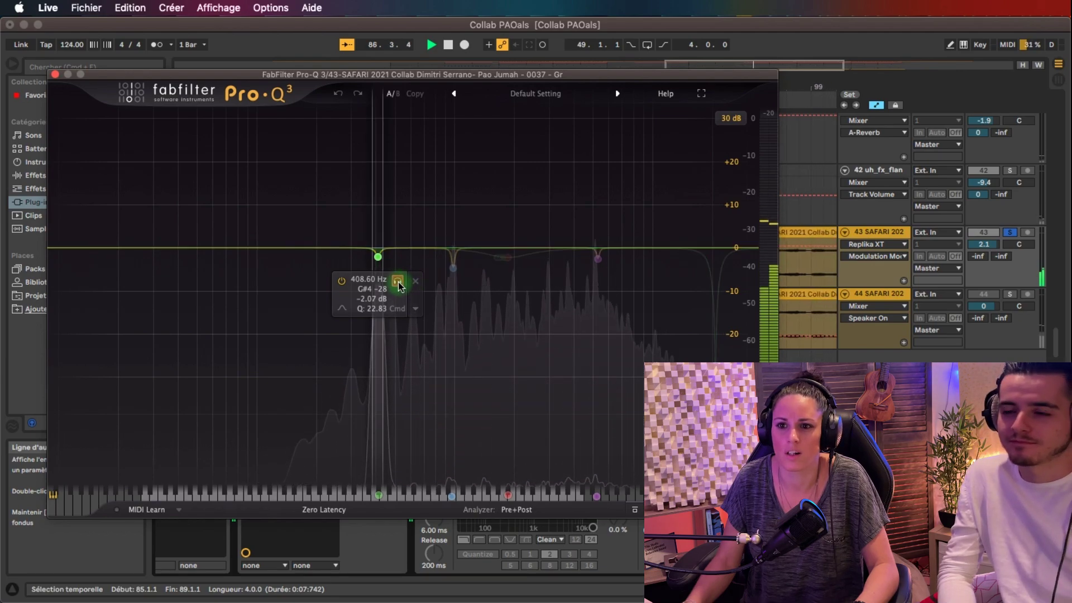
left_click(398, 282)
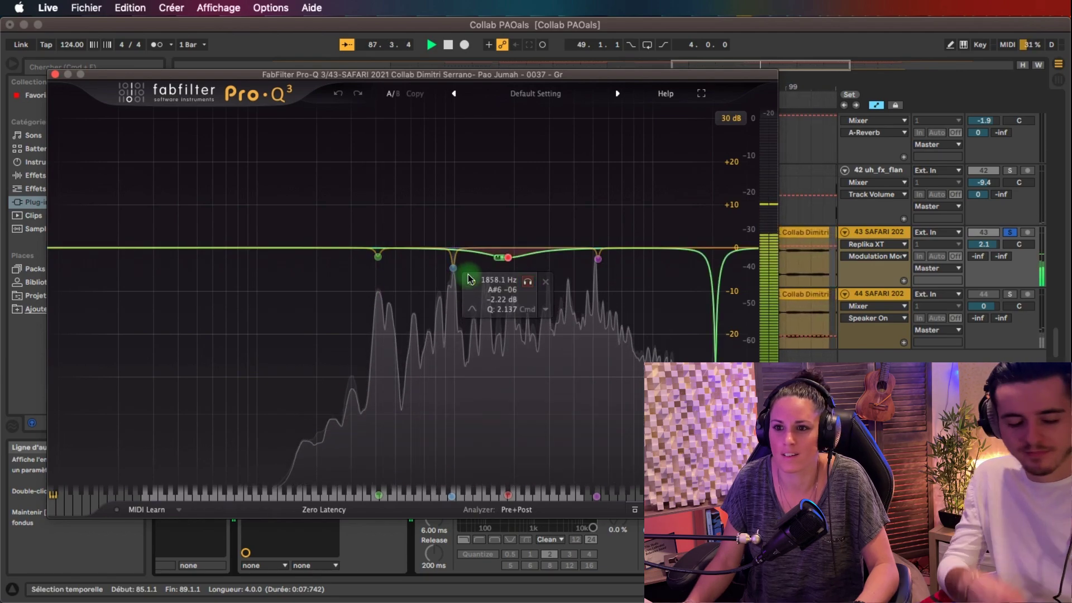
left_click(474, 292)
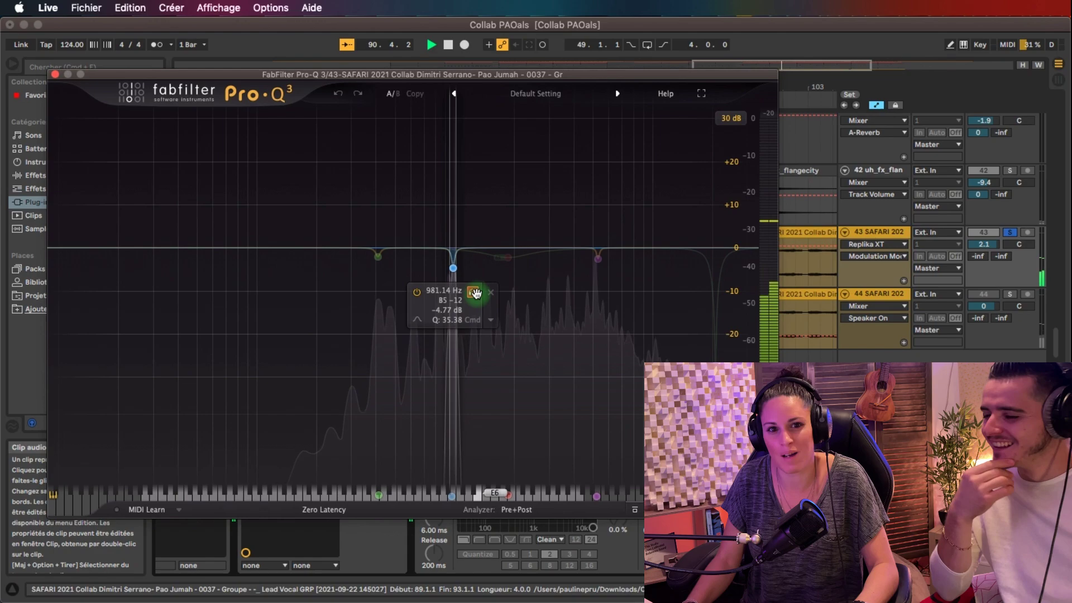
left_click(476, 293)
left_click(618, 285)
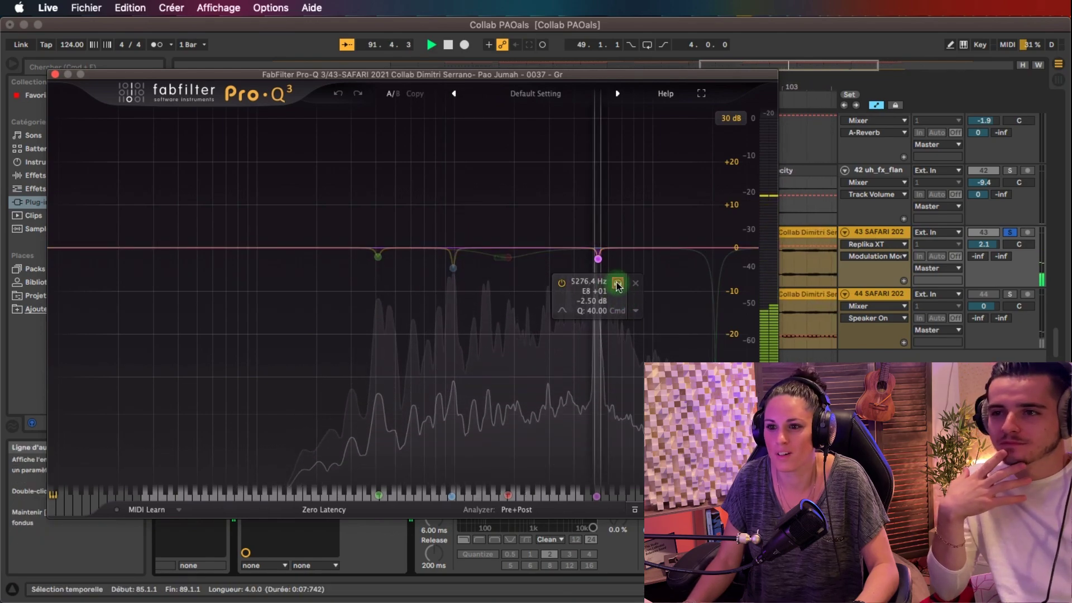
left_click(618, 286)
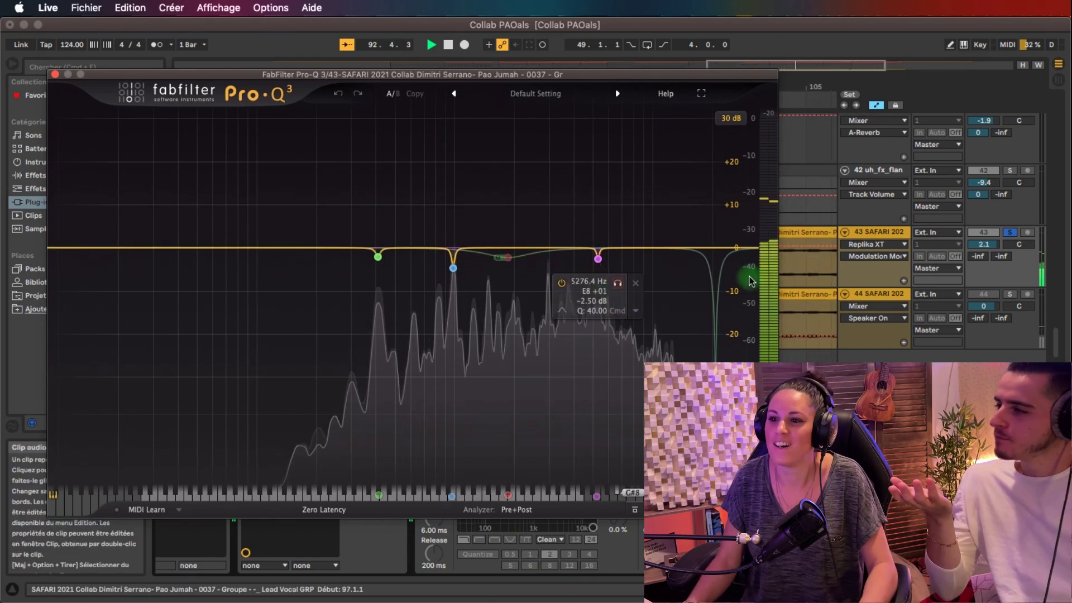
key("space")
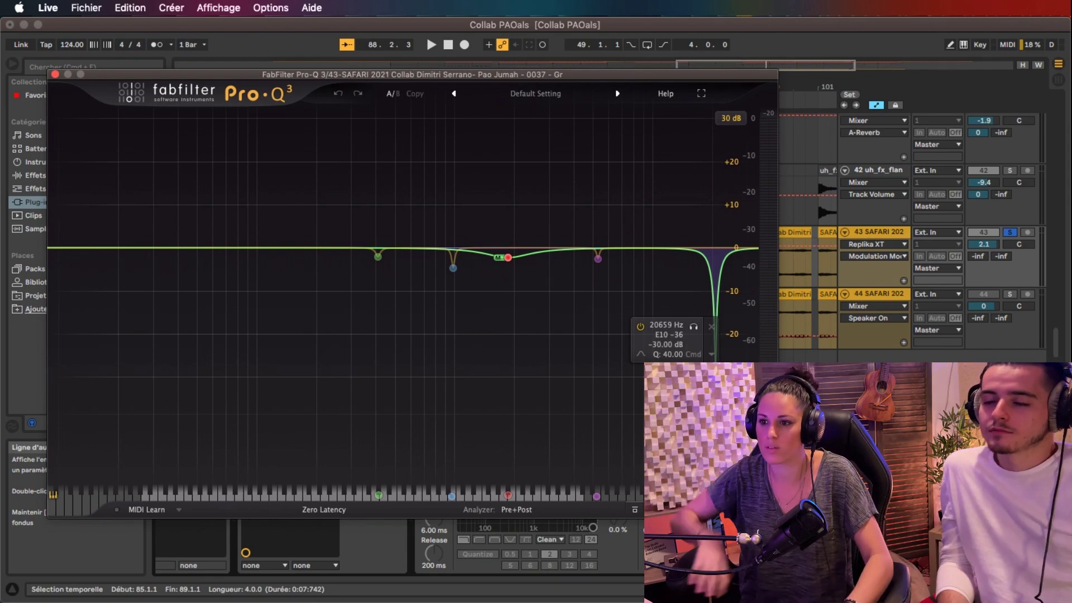
left_click(54, 74)
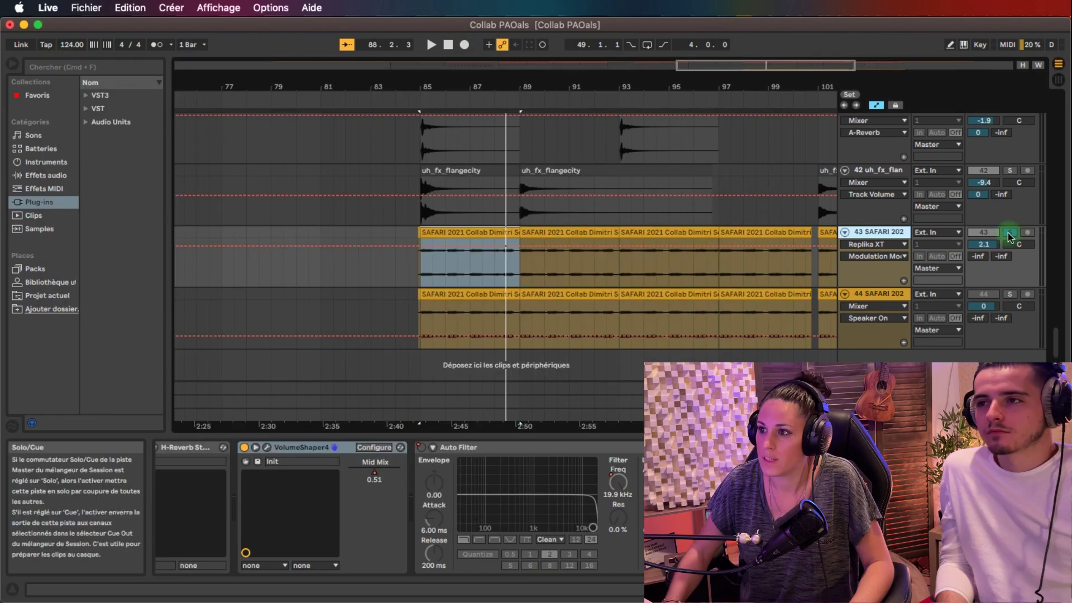
Take track 43 out of solo and play the vocal with the full mix from just before bar 85.
left_click(1010, 233)
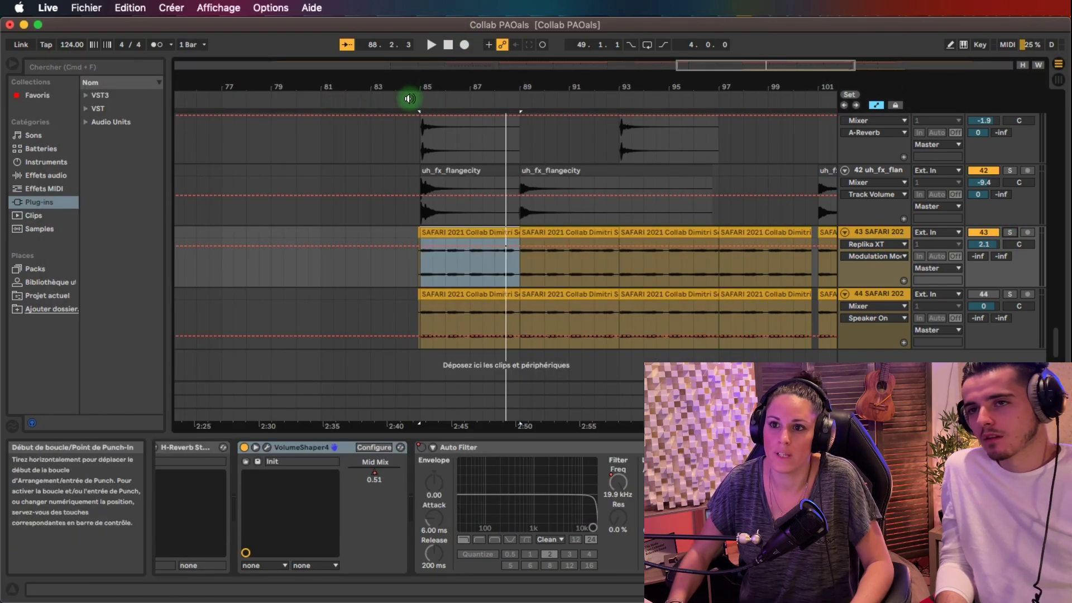
left_click(409, 99)
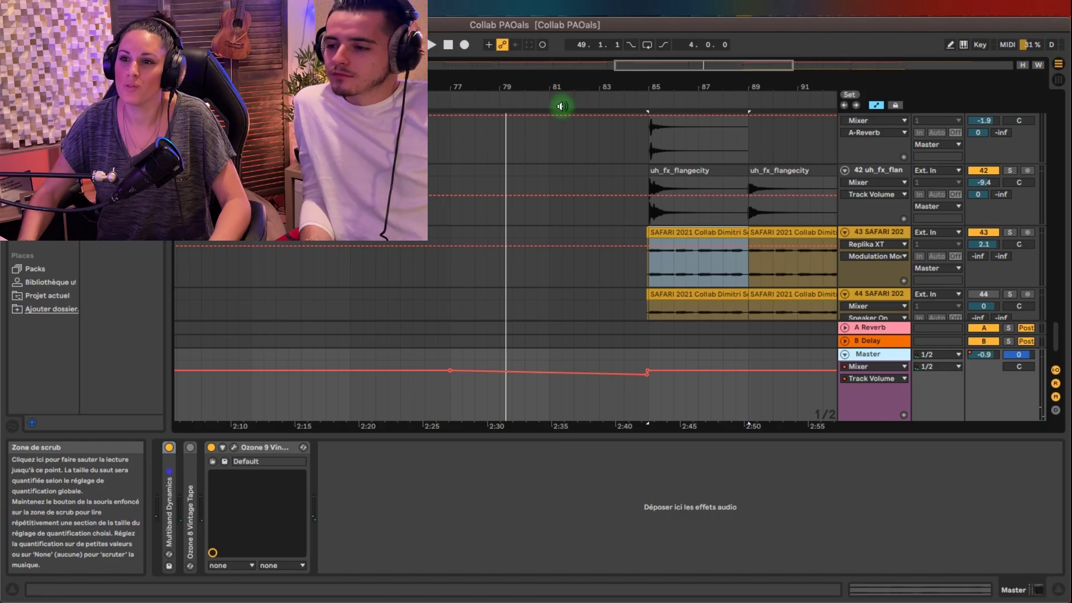
Play the full mix into the section from bar 85, bypassing and re-enabling the Master's Multiband Dynamics to compare the sound.
left_click(568, 103)
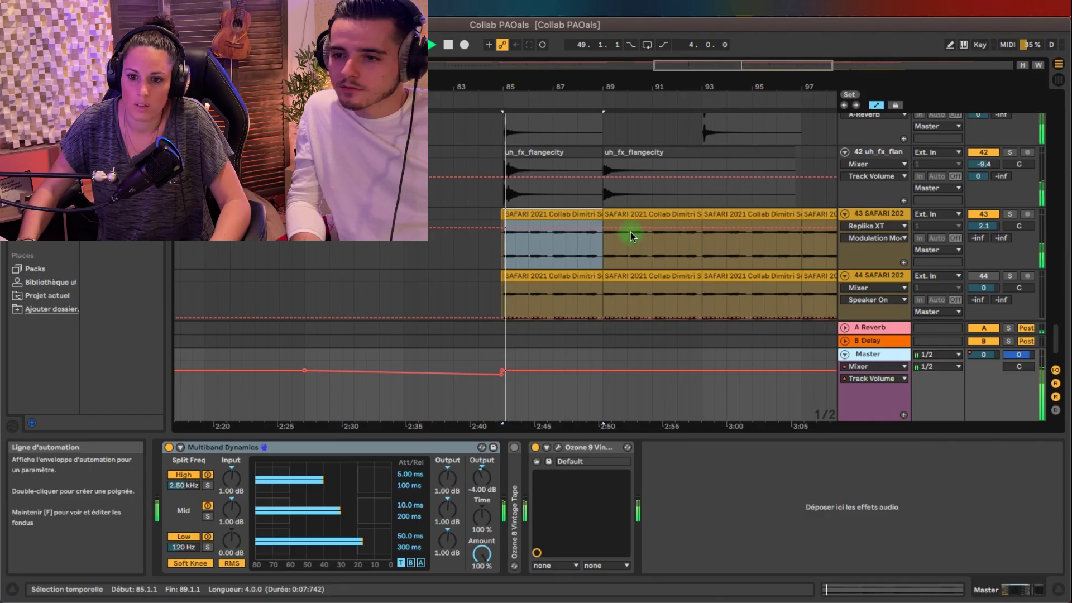
scroll(630, 239, "right", 2)
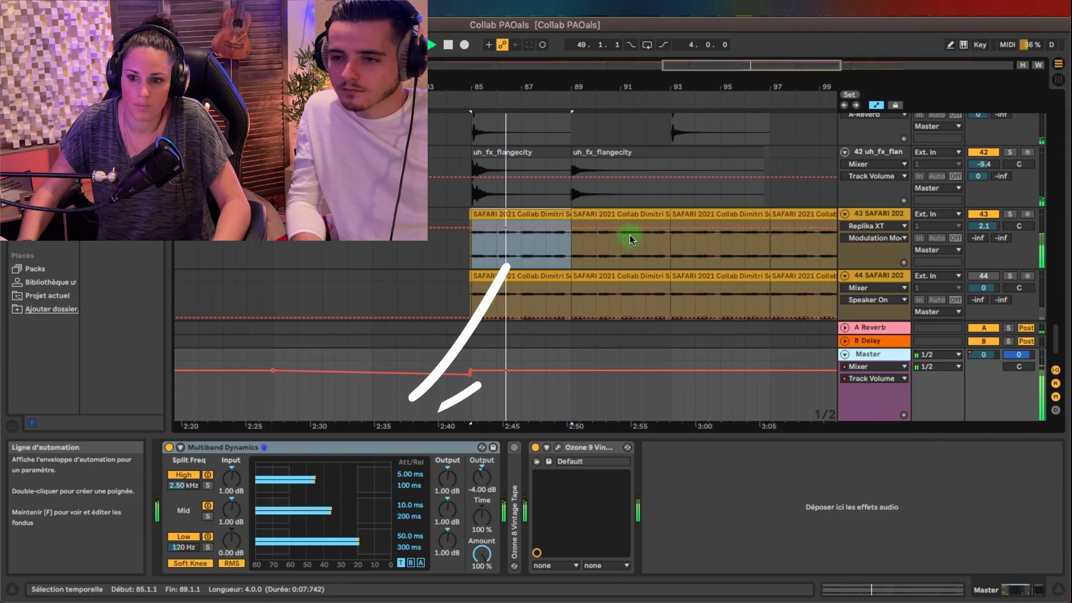
left_click(170, 449)
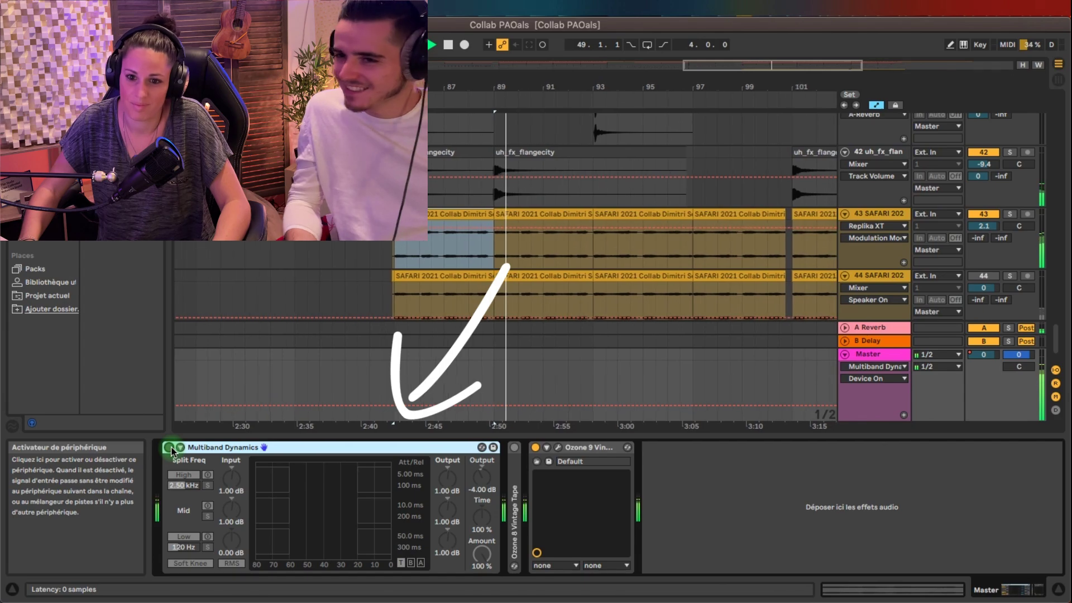
left_click(170, 448)
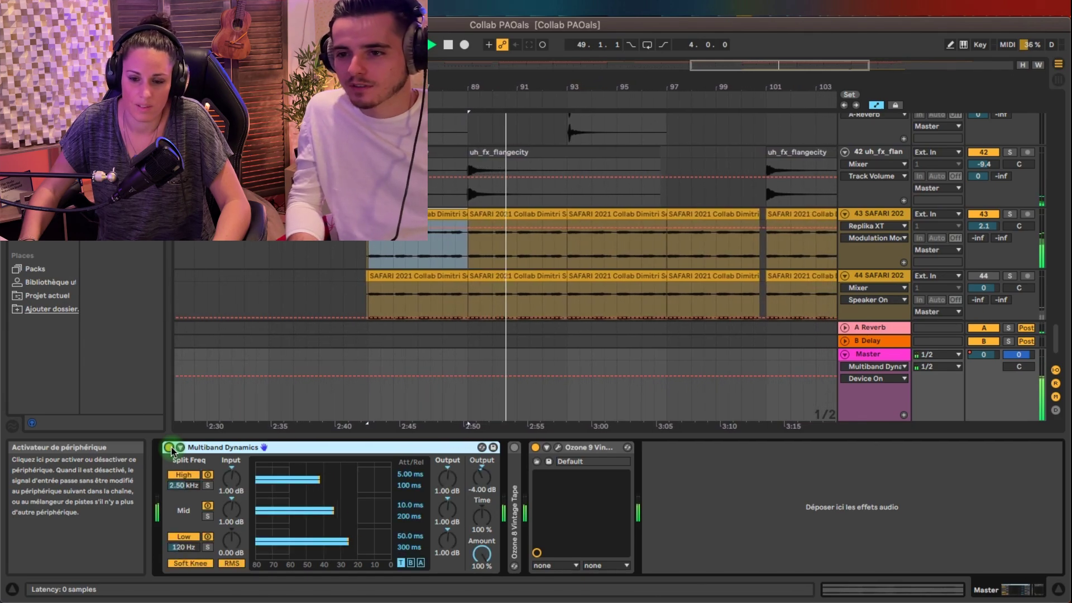